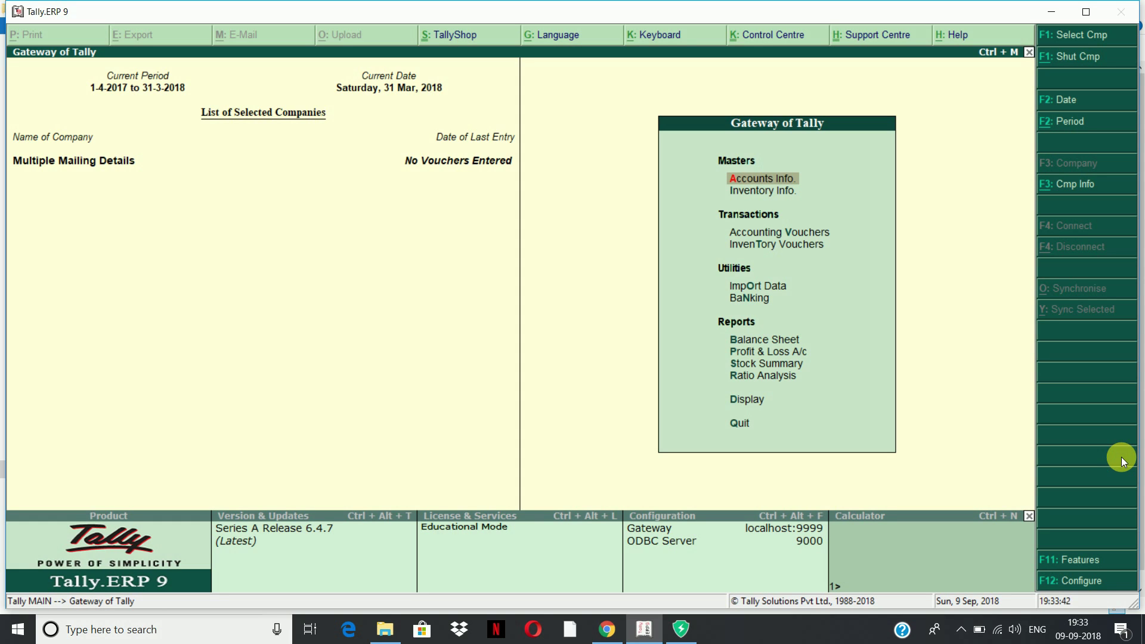
In F11 Accounting Features, set 'Maintain multiple mailing details' to Yes
{"action": "key", "text": "F11"}
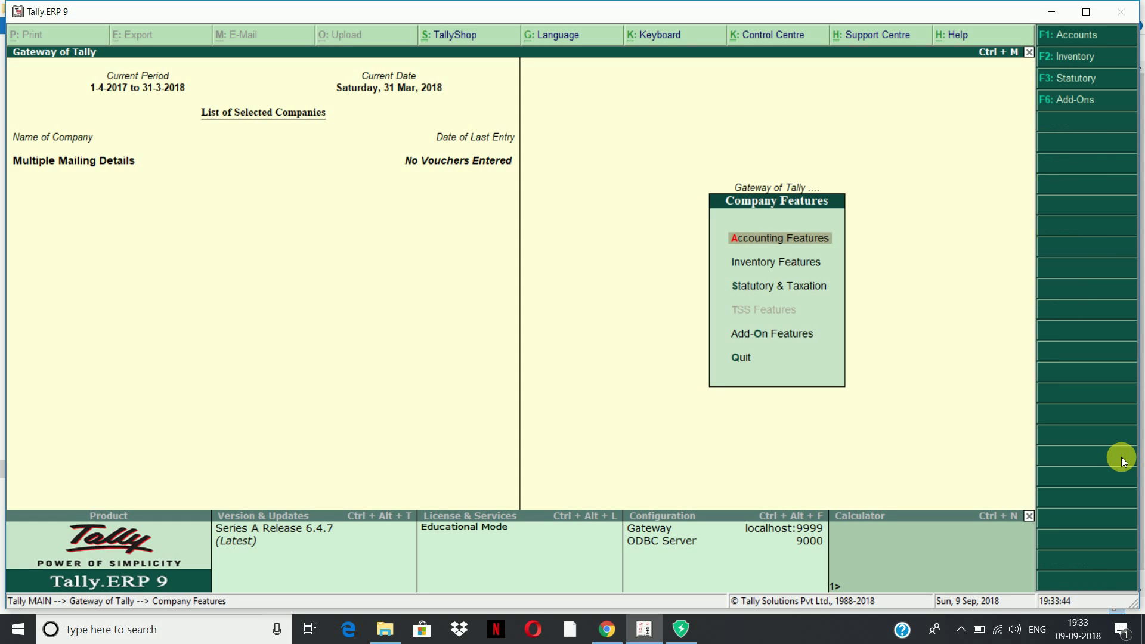
{"action": "key", "text": "Return"}
{"action": "key", "text": "Down"}
{"action": "key", "text": "Down"}
{"action": "key", "text": "Down"}
{"action": "key", "text": "Down"}
{"action": "key", "text": "Down"}
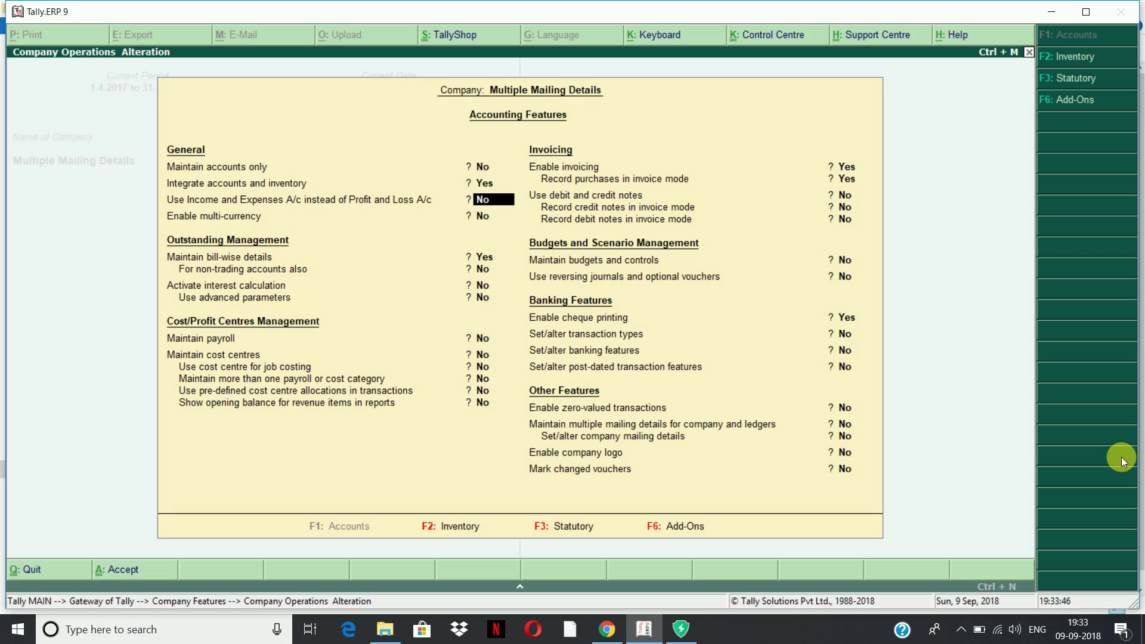
{"action": "key", "text": "Down"}
{"action": "key", "text": "Down"}
{"action": "key", "text": "Down"}
{"action": "key", "text": "Down"}
{"action": "key", "text": "Down"}
{"action": "key", "text": "Down"}
{"action": "key", "text": "Down"}
{"action": "key", "text": "Down"}
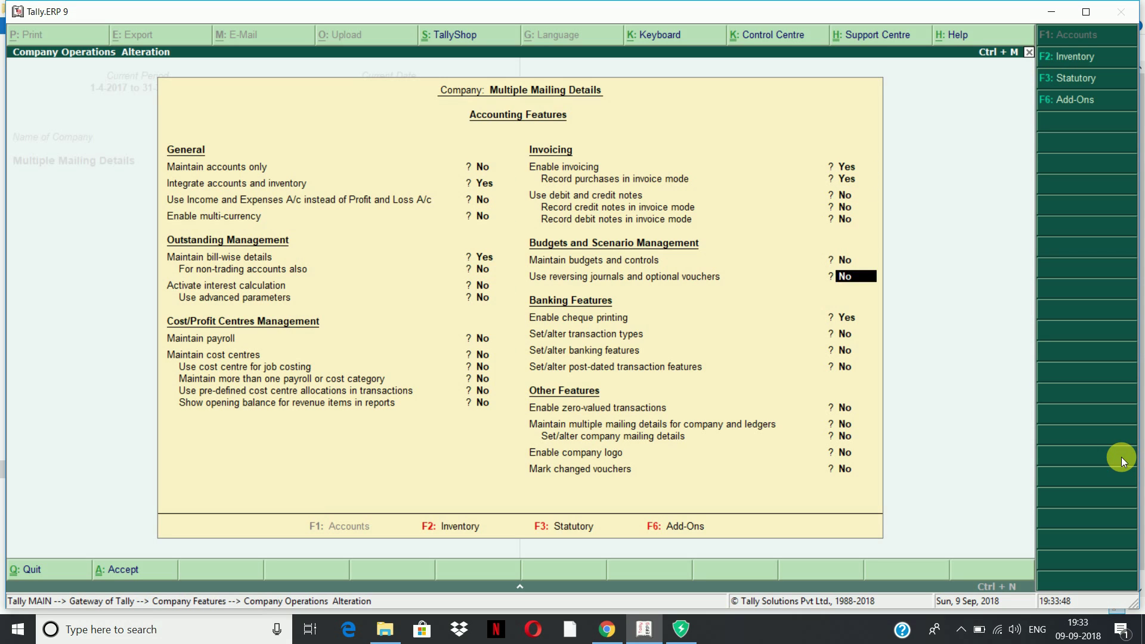
{"action": "key", "text": "Down"}
{"action": "key", "text": "Down"}
{"action": "key", "text": "Down"}
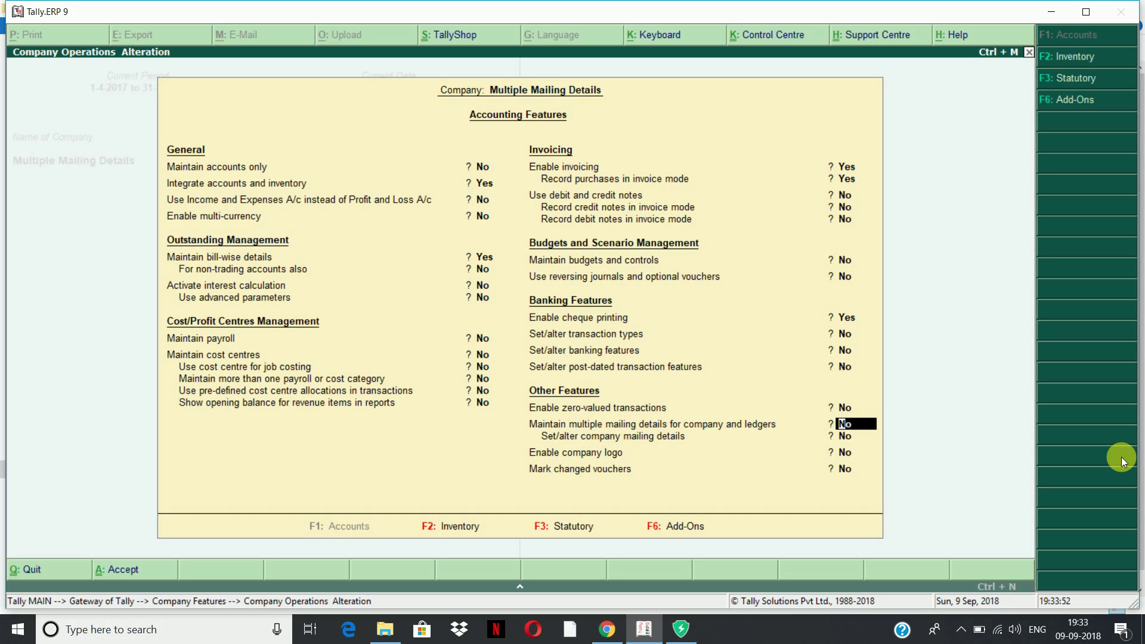
{"action": "type", "text": "y"}
{"action": "key", "text": "Return"}
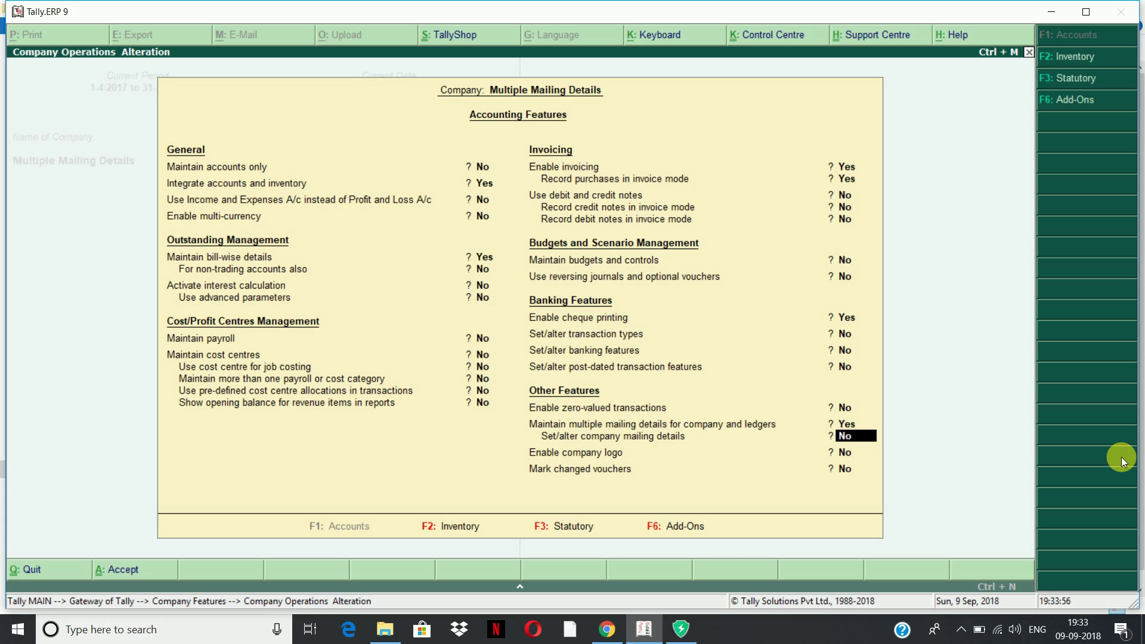
Set company mailing details to Yes and review the Primary address SEC-21,KARNAL
{"action": "type", "text": "y"}
{"action": "key", "text": "Return"}
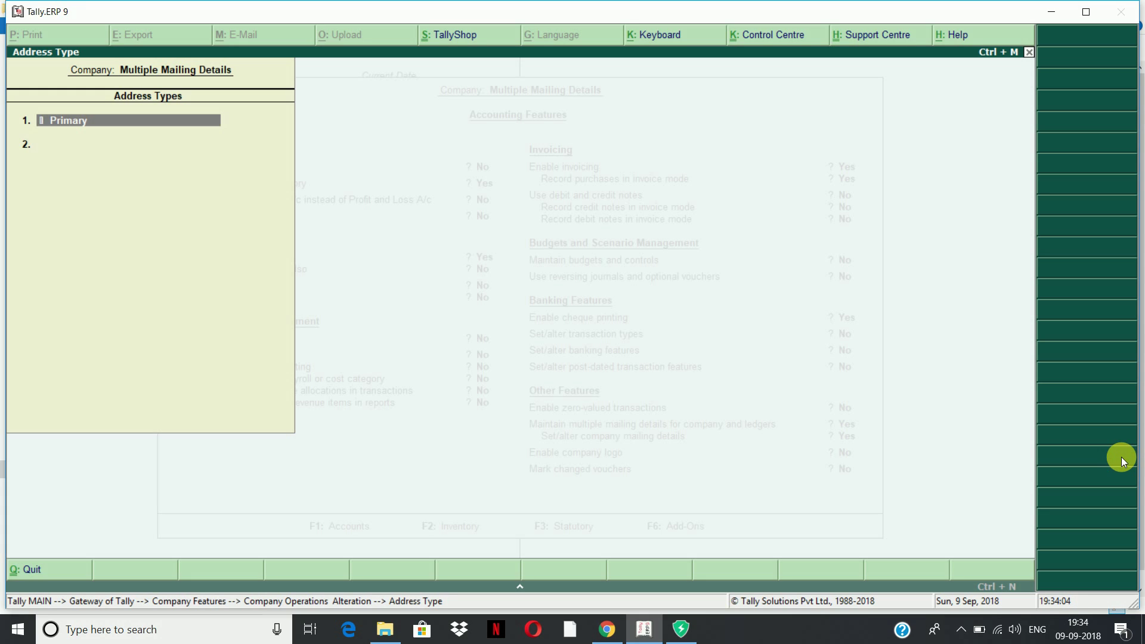
{"action": "key", "text": "Return"}
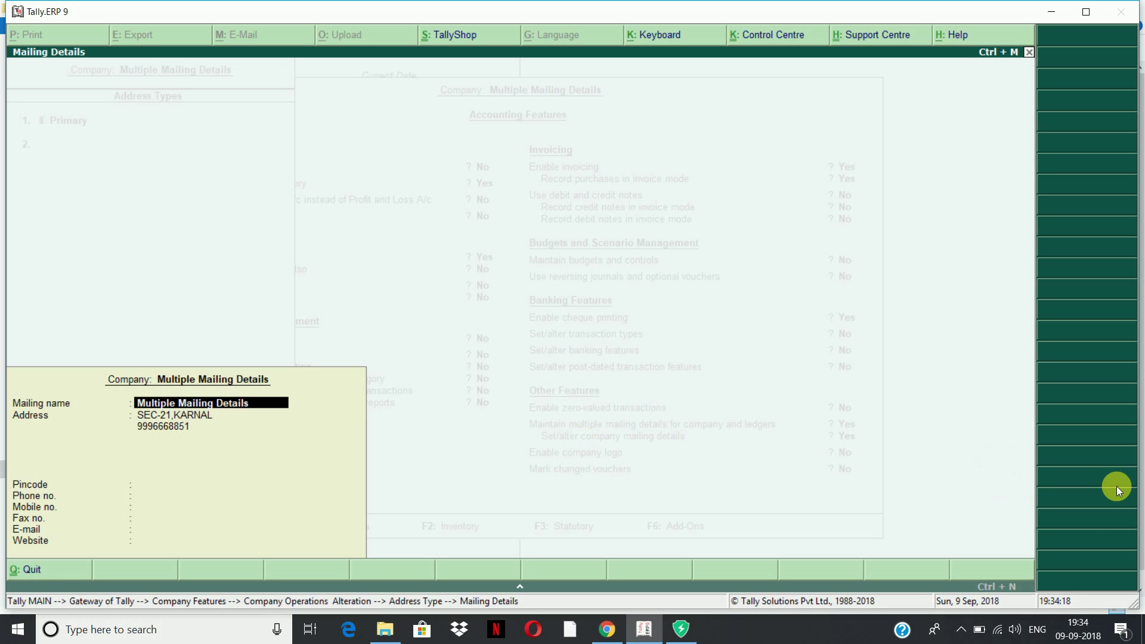
{"action": "key", "text": "Return"}
{"action": "key", "text": "Return"}
{"action": "key", "text": "Return"}
{"action": "key", "text": "Return"}
{"action": "key", "text": "Return"}
{"action": "key", "text": "Return"}
{"action": "key", "text": "Return"}
{"action": "key", "text": "Return"}
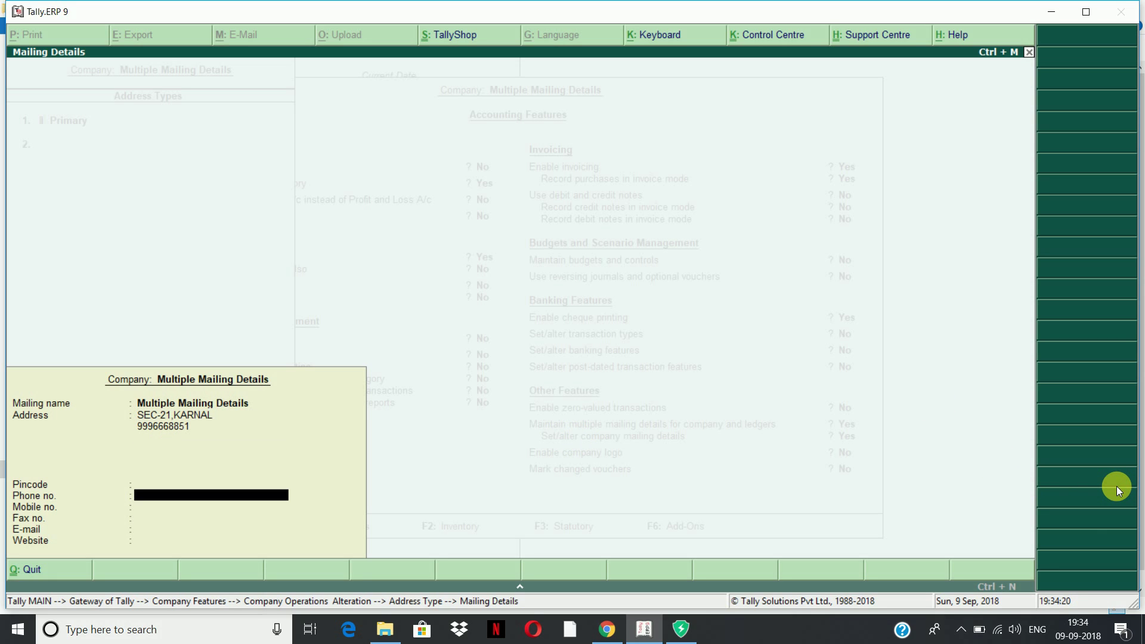
{"action": "key", "text": "Return"}
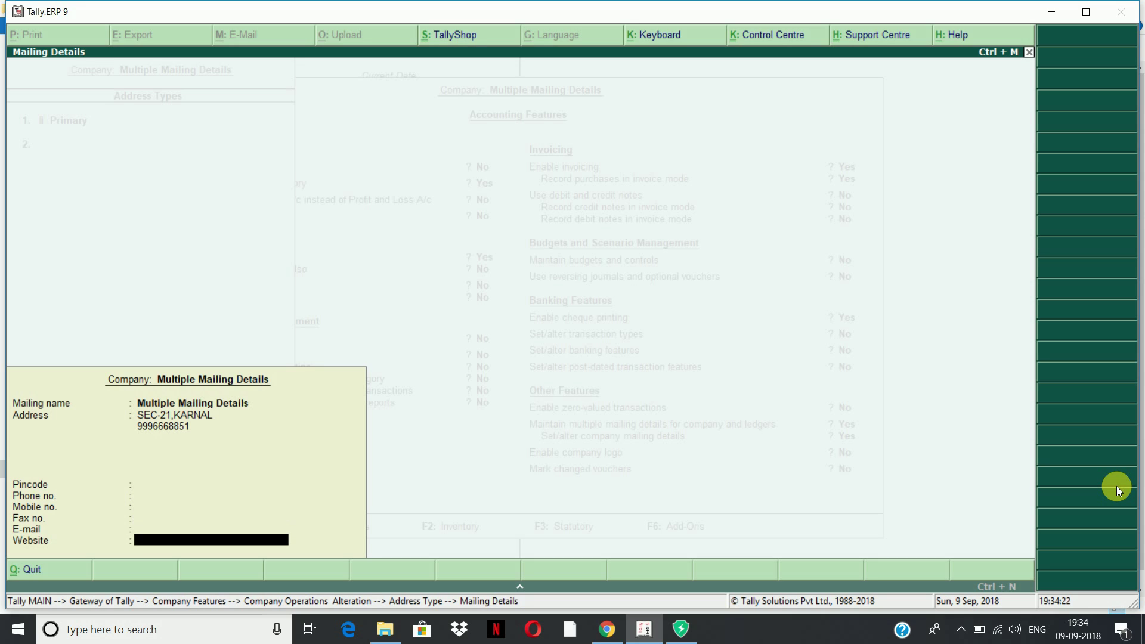
{"action": "key", "text": "Return"}
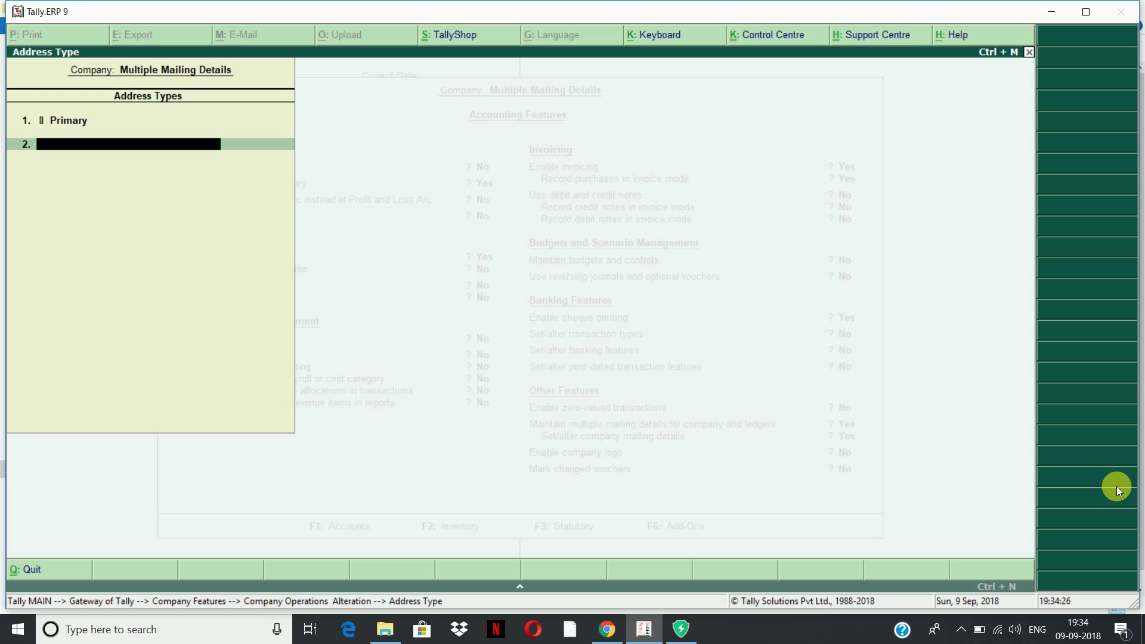
Add address type ABC & CO. with mailing name ABC & CO., address SEC-28,KARNAL and a contact number
{"action": "type", "text": "ABC & CO."}
{"action": "key", "text": "Return"}
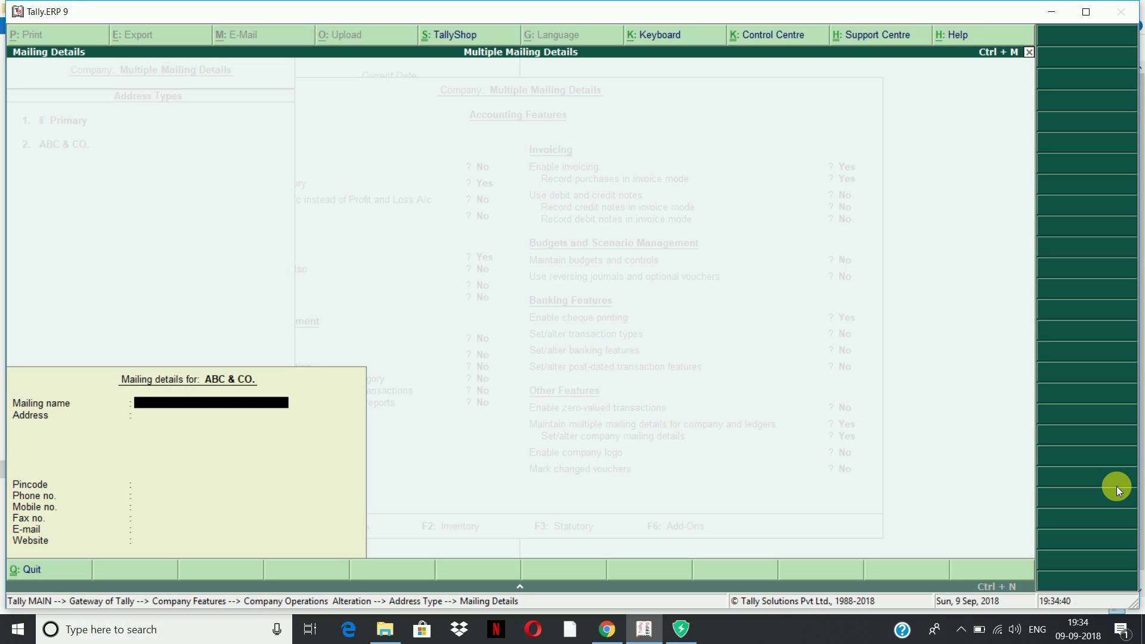
{"action": "type", "text": "ABC & CO."}
{"action": "key", "text": "Return"}
{"action": "type", "text": "SEC-28,KARNAL"}
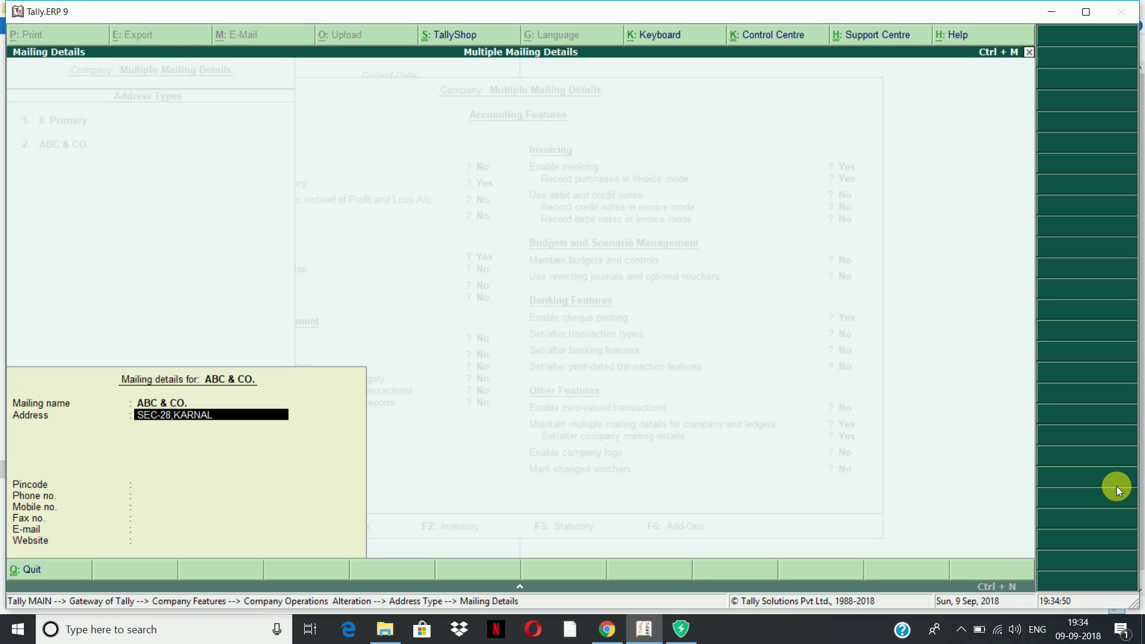
{"action": "key", "text": "Return"}
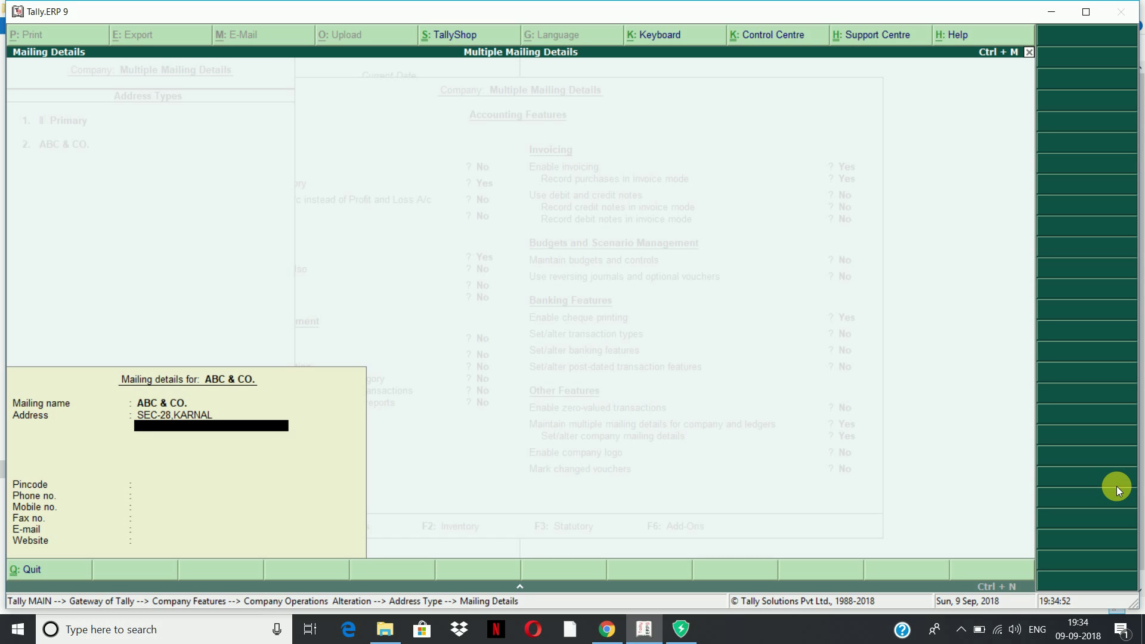
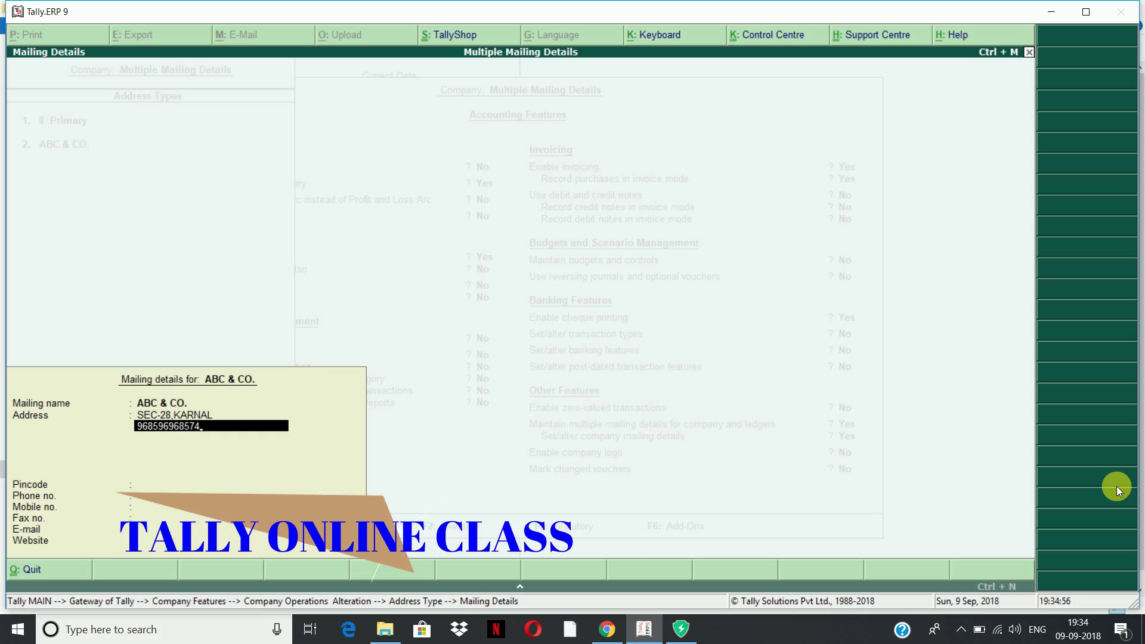
{"action": "key", "text": "Return"}
{"action": "key", "text": "Return"}
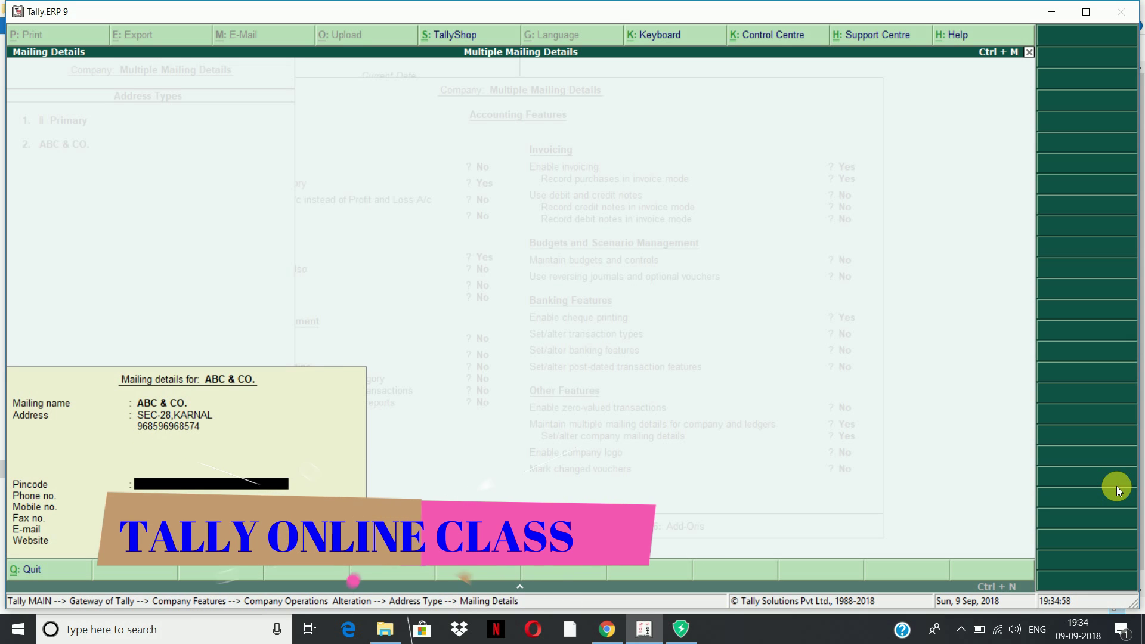
{"action": "key", "text": "Return"}
{"action": "key", "text": "Return"}
{"action": "key", "text": "Return"}
{"action": "key", "text": "Return"}
{"action": "key", "text": "Return"}
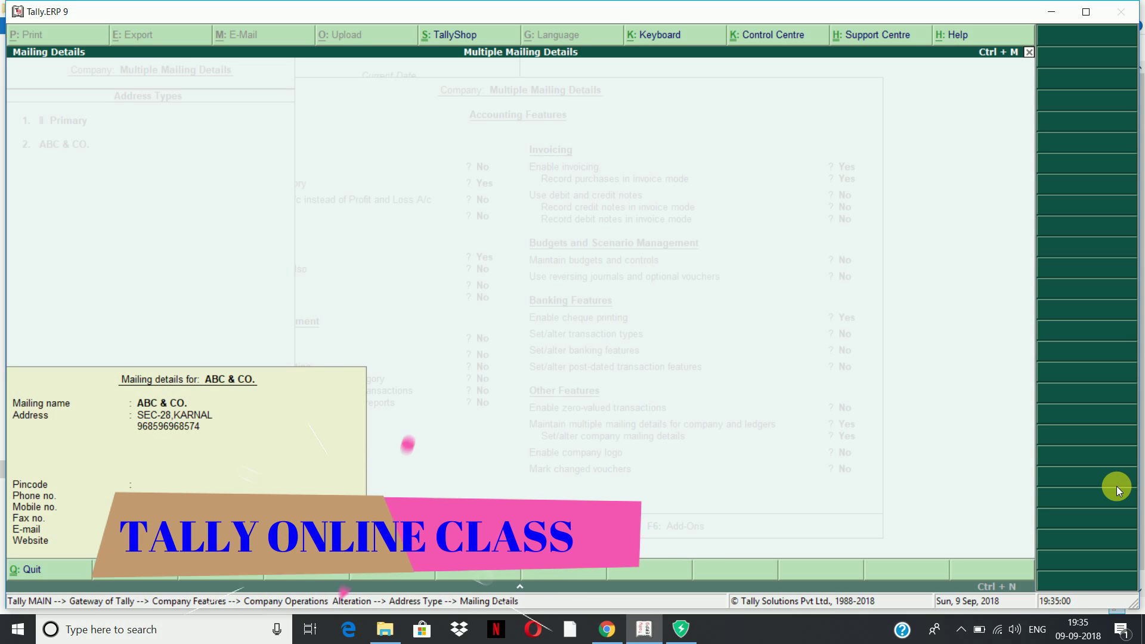
{"action": "key", "text": "Return"}
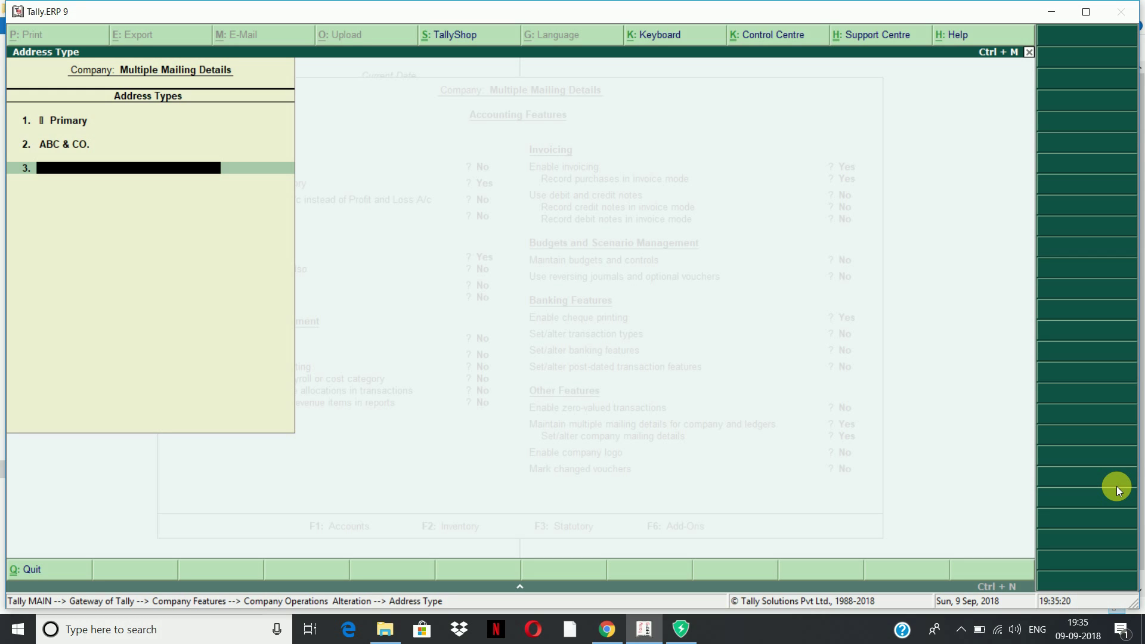
{"action": "key", "text": "Return"}
Save the mailing-details feature settings and start a new Sales voucher
{"action": "key", "text": "Return"}
{"action": "key", "text": "Return"}
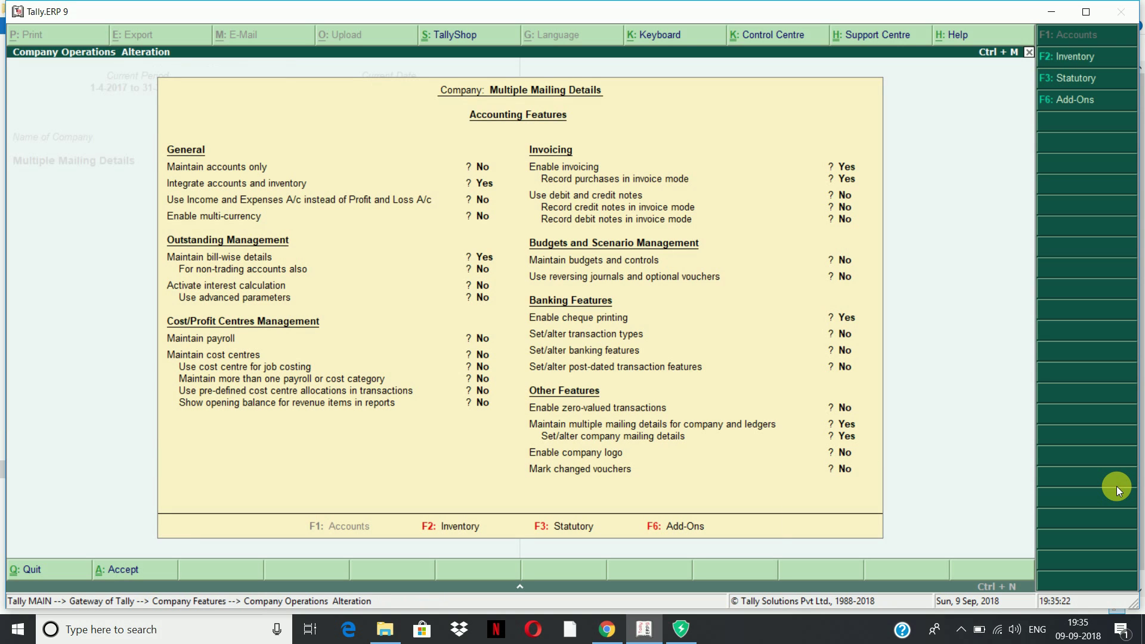
{"action": "key", "text": "Return"}
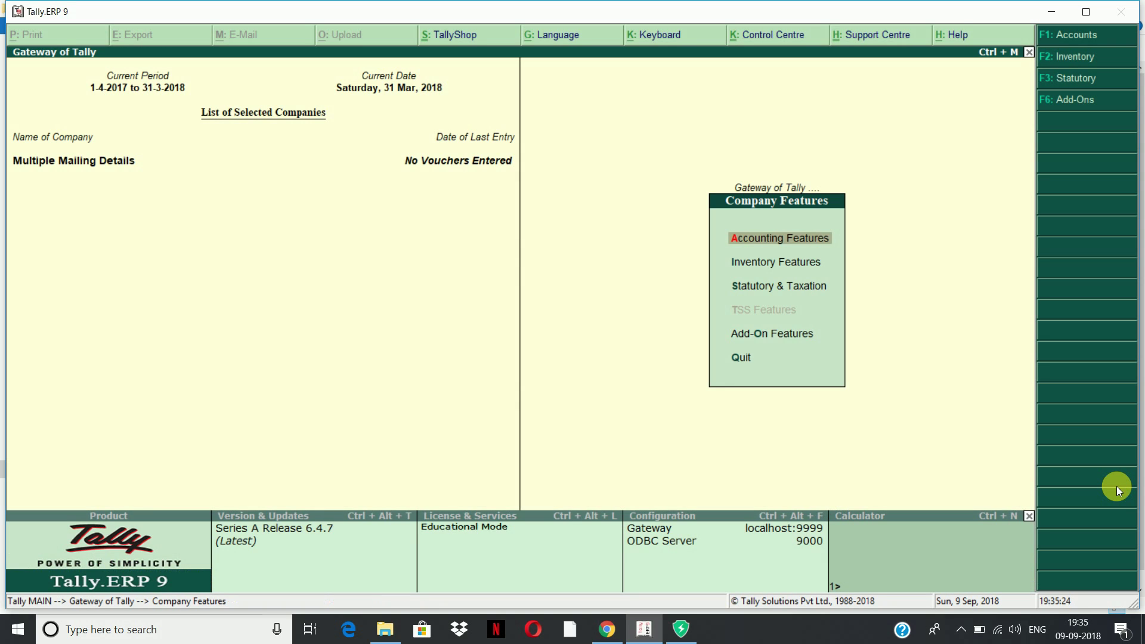
{"action": "key", "text": "Escape"}
{"action": "key", "text": "Down"}
{"action": "key", "text": "Down"}
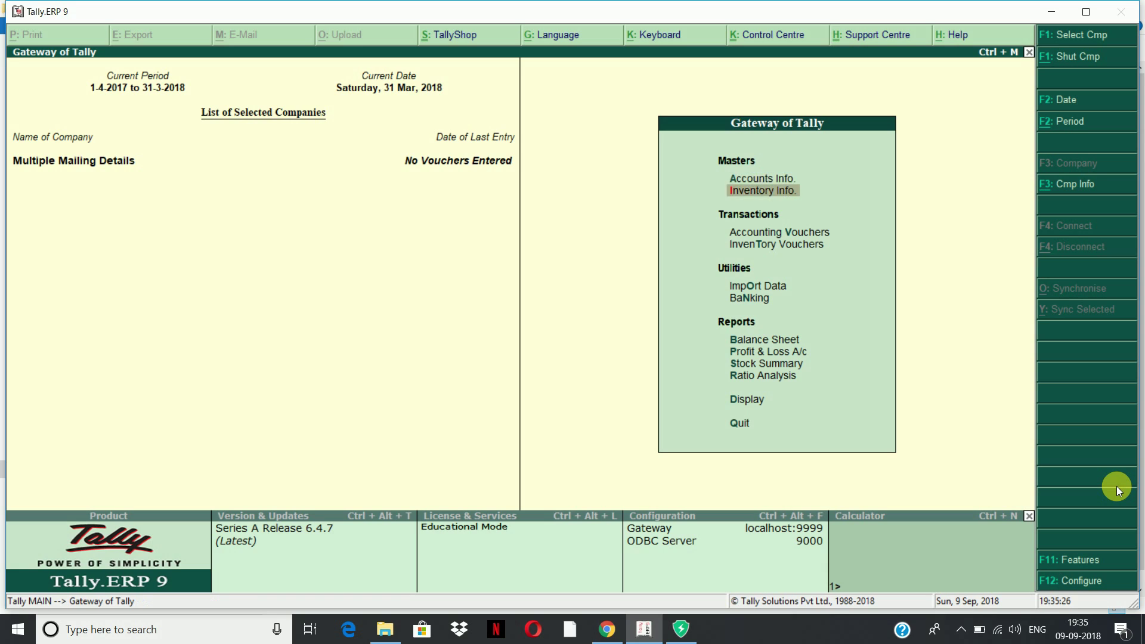
{"action": "key", "text": "Return"}
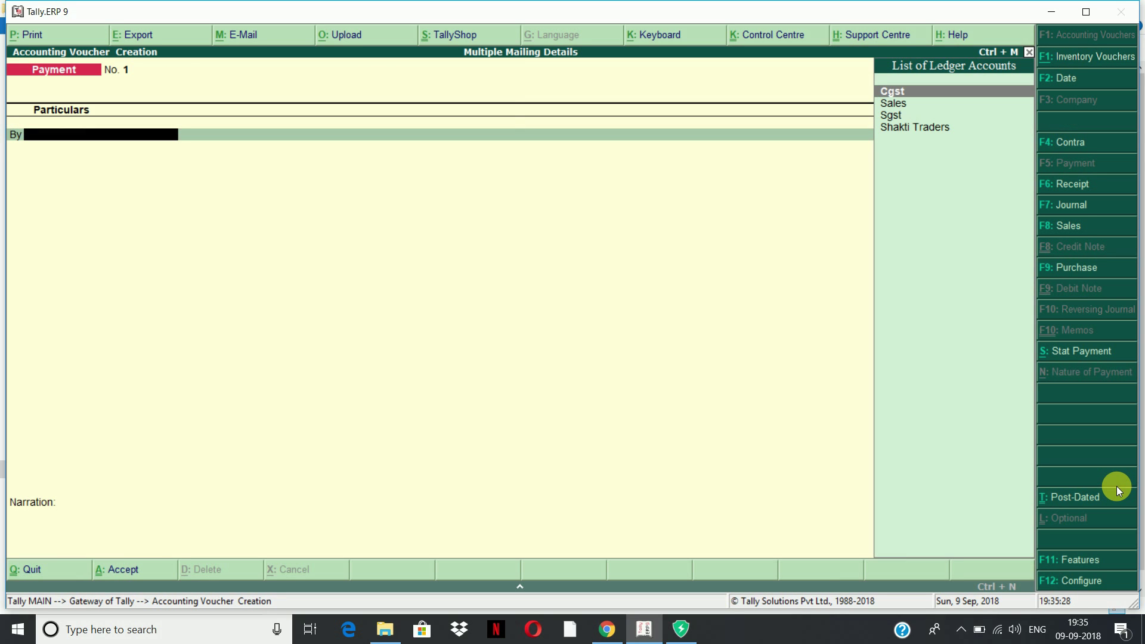
{"action": "key", "text": "F8"}
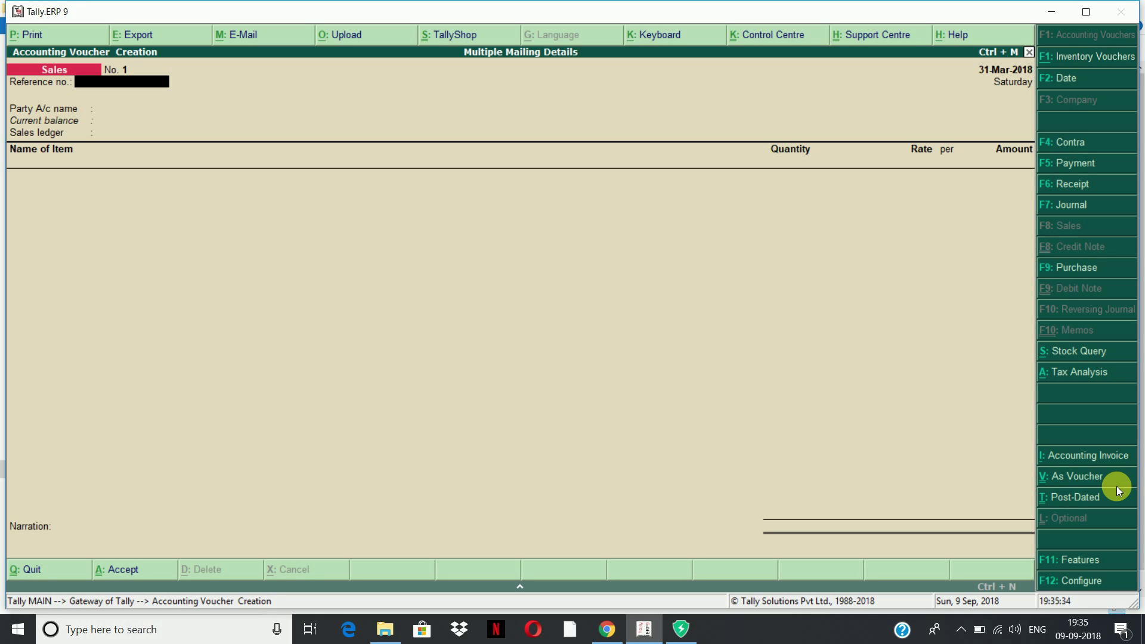
Try dating the voucher 1-4-2018, check the period, then abandon the voucher
{"action": "key", "text": "F2"}
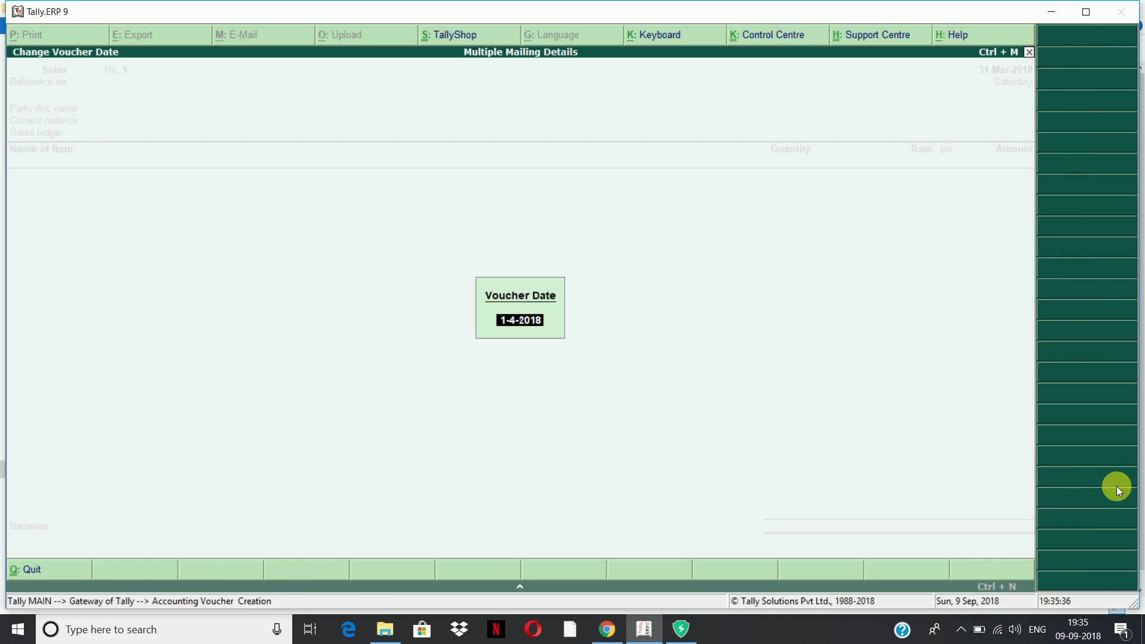
{"action": "key", "text": "Return"}
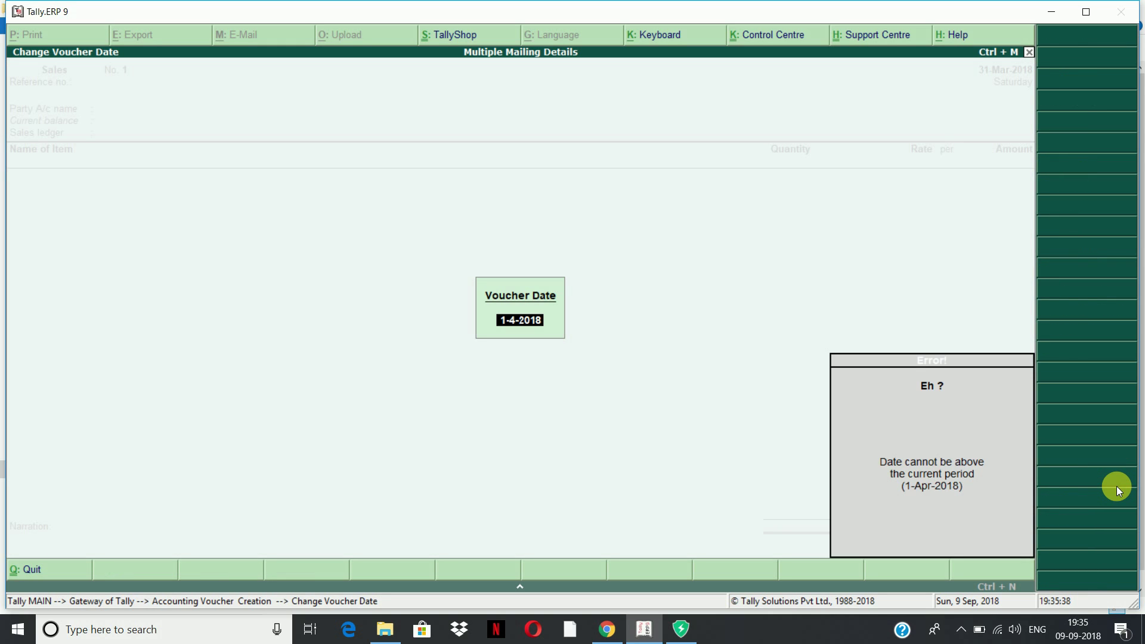
{"action": "key", "text": "Escape"}
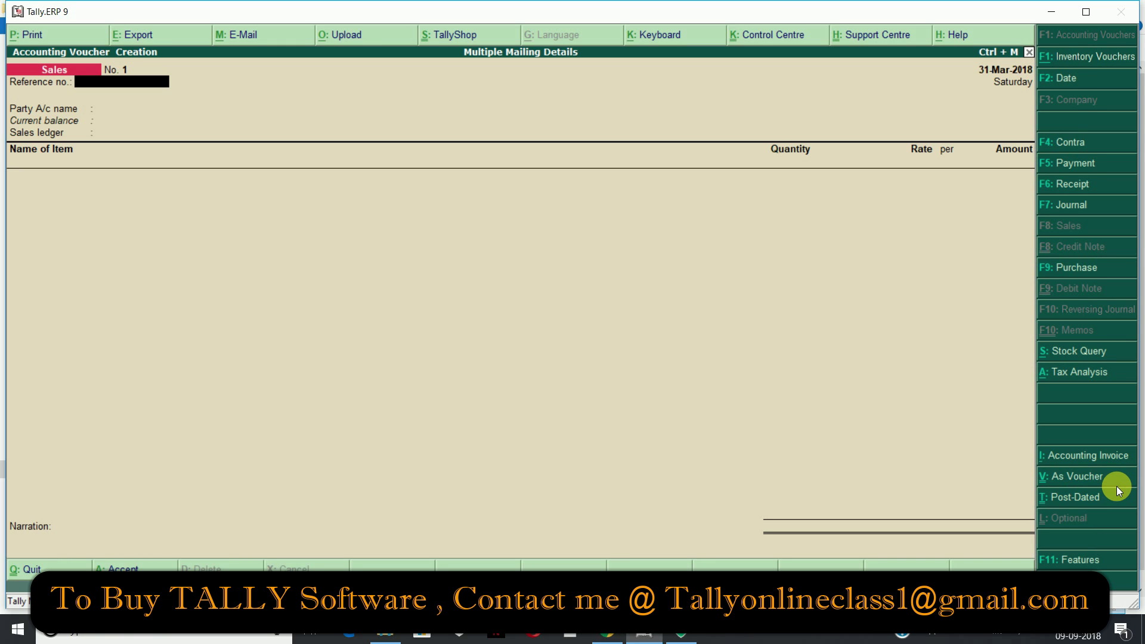
{"action": "key", "text": "F2"}
{"action": "key", "text": "Escape"}
{"action": "key", "text": "Escape"}
{"action": "key", "text": "alt+F2"}
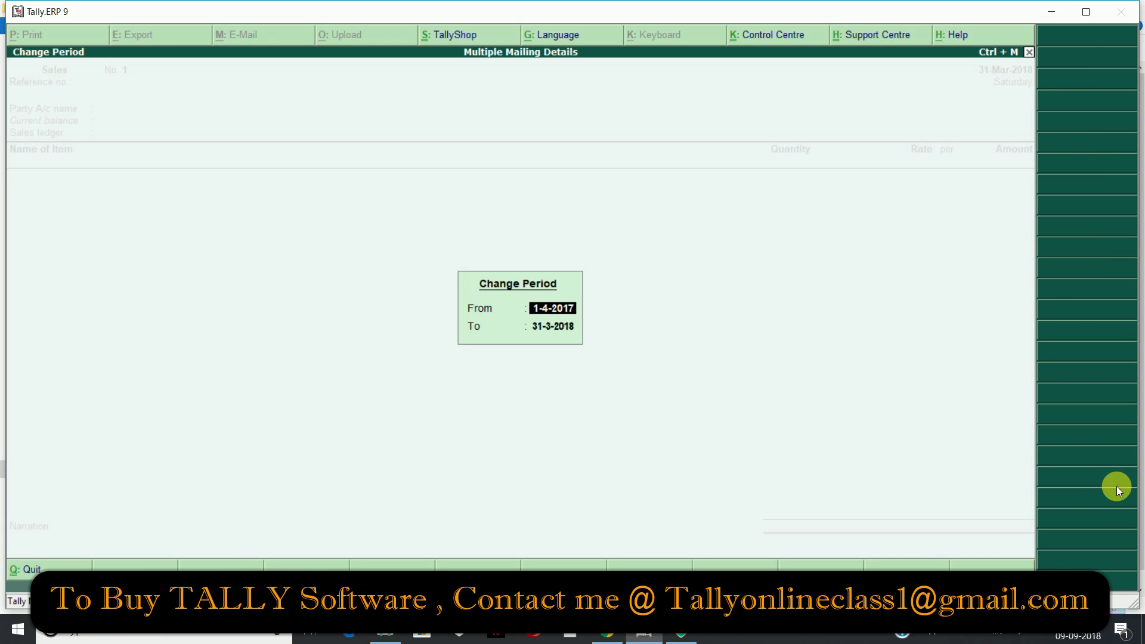
{"action": "key", "text": "Return"}
{"action": "key", "text": "Return"}
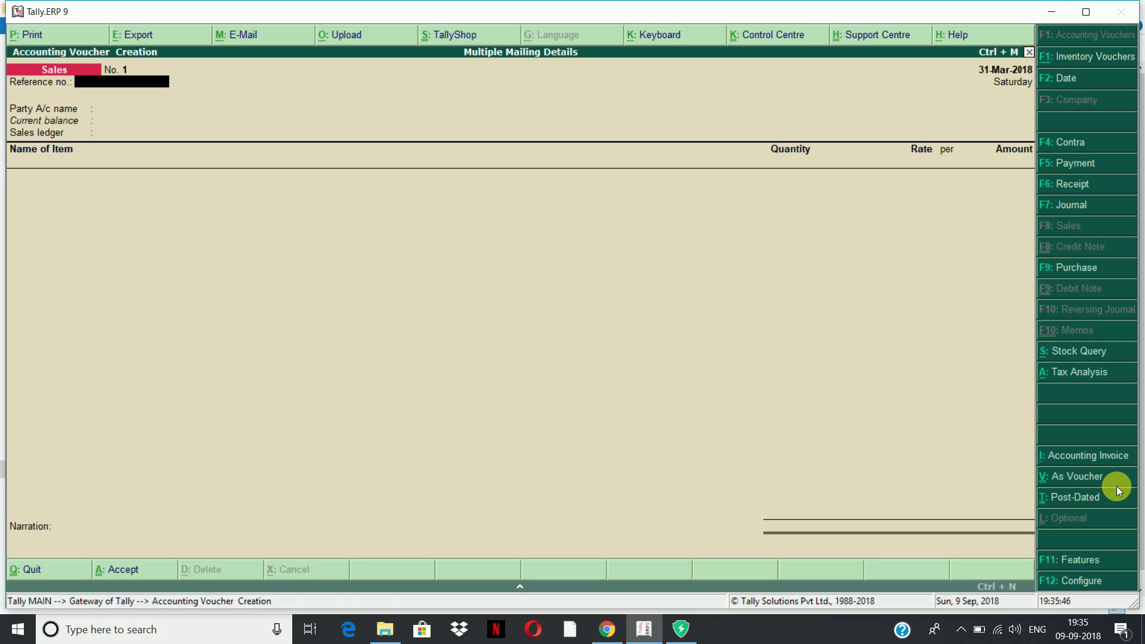
{"action": "key", "text": "F2"}
{"action": "key", "text": "Return"}
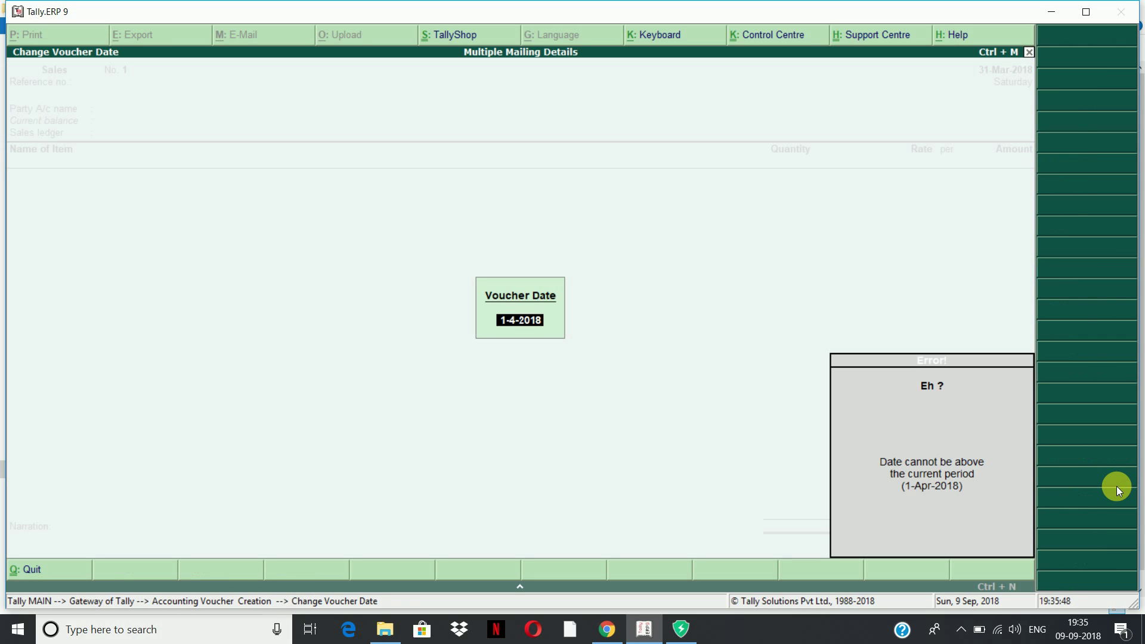
{"action": "key", "text": "Escape"}
{"action": "key", "text": "Escape"}
{"action": "key", "text": "Escape"}
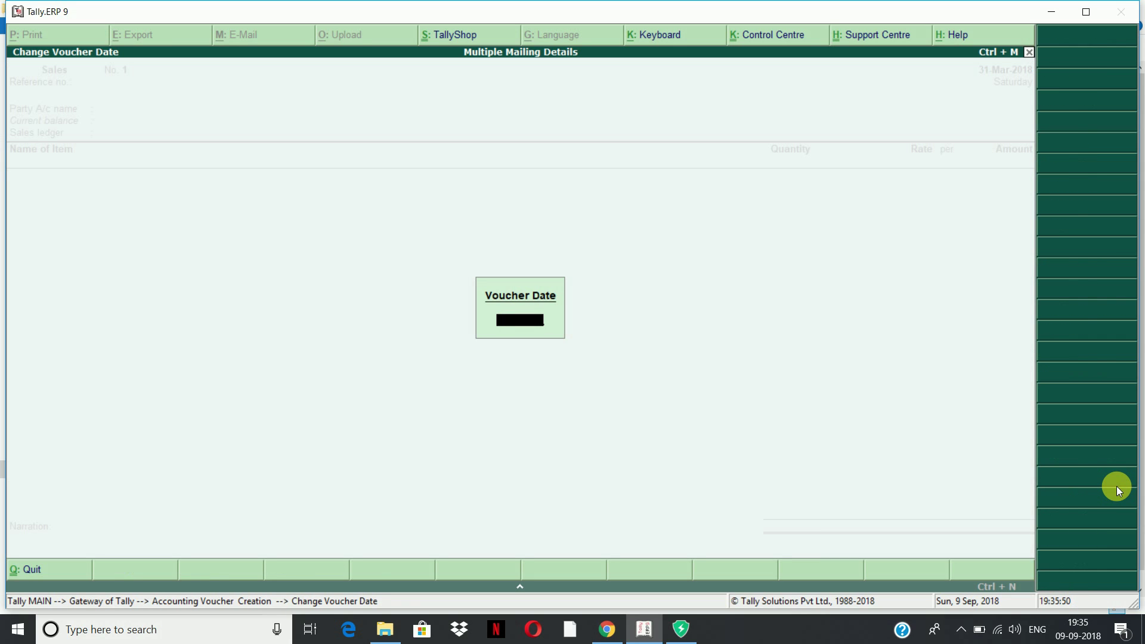
{"action": "key", "text": "y"}
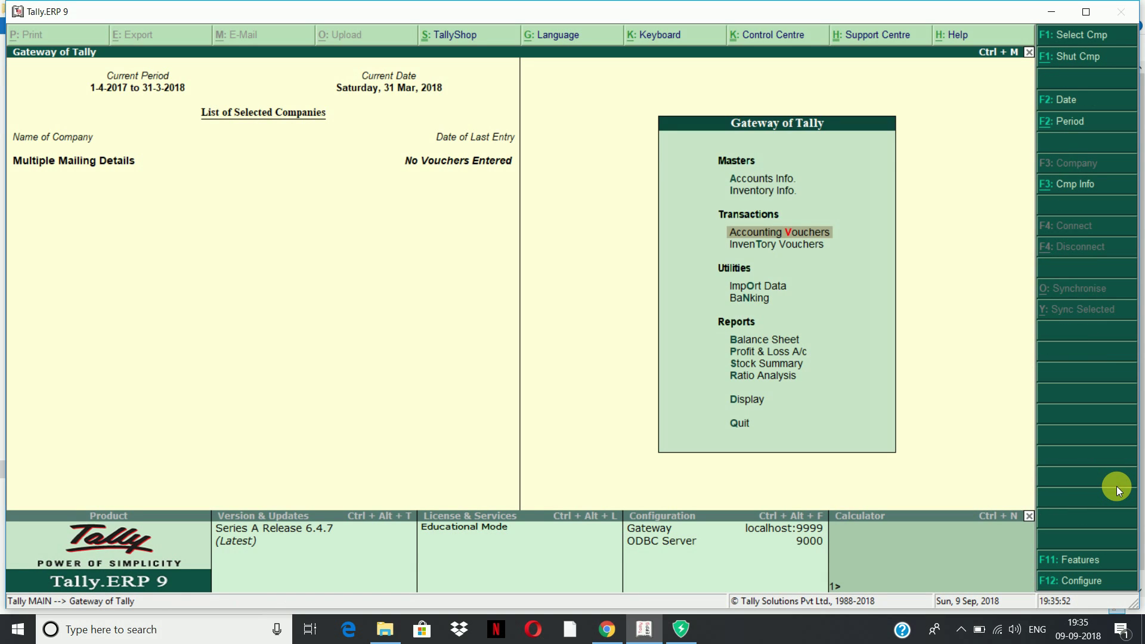
Open Company Info and choose to alter the company
{"action": "key", "text": "alt+F3"}
{"action": "key", "text": "Down"}
{"action": "key", "text": "Down"}
{"action": "key", "text": "Down"}
{"action": "key", "text": "Down"}
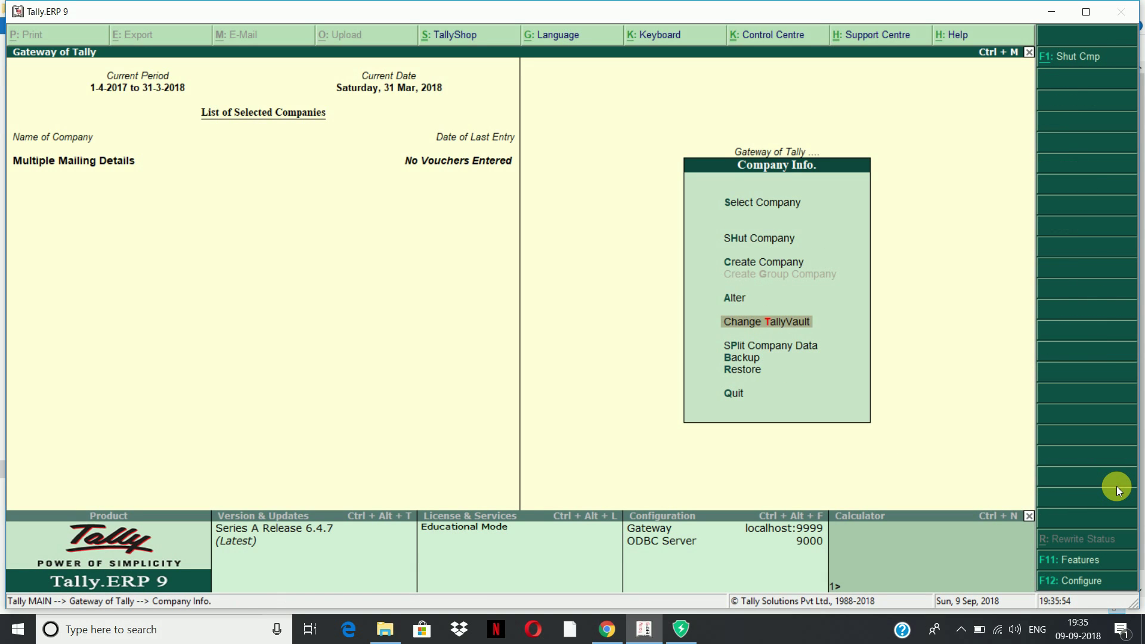
{"action": "key", "text": "Up"}
{"action": "key", "text": "Return"}
{"action": "key", "text": "Return"}
{"action": "key", "text": "Return"}
{"action": "key", "text": "Return"}
{"action": "key", "text": "Return"}
{"action": "key", "text": "Return"}
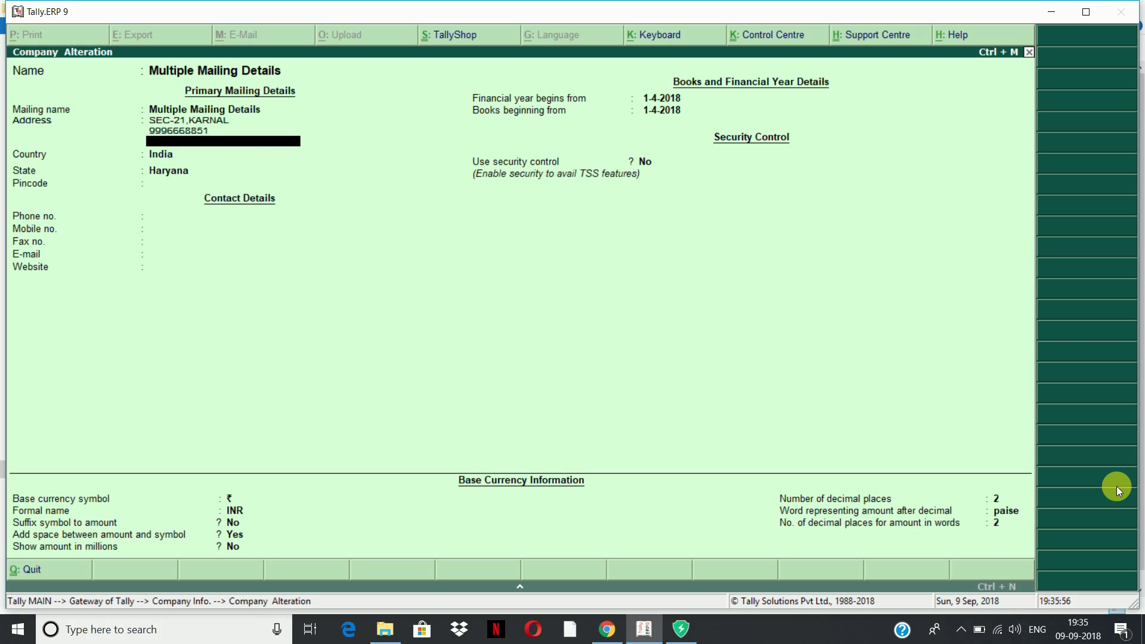
{"action": "key", "text": "Return"}
{"action": "key", "text": "Return"}
Leave Company Alteration without changes and return to the Gateway of Tally
{"action": "key", "text": "Escape"}
{"action": "key", "text": "y"}
{"action": "key", "text": "Escape"}
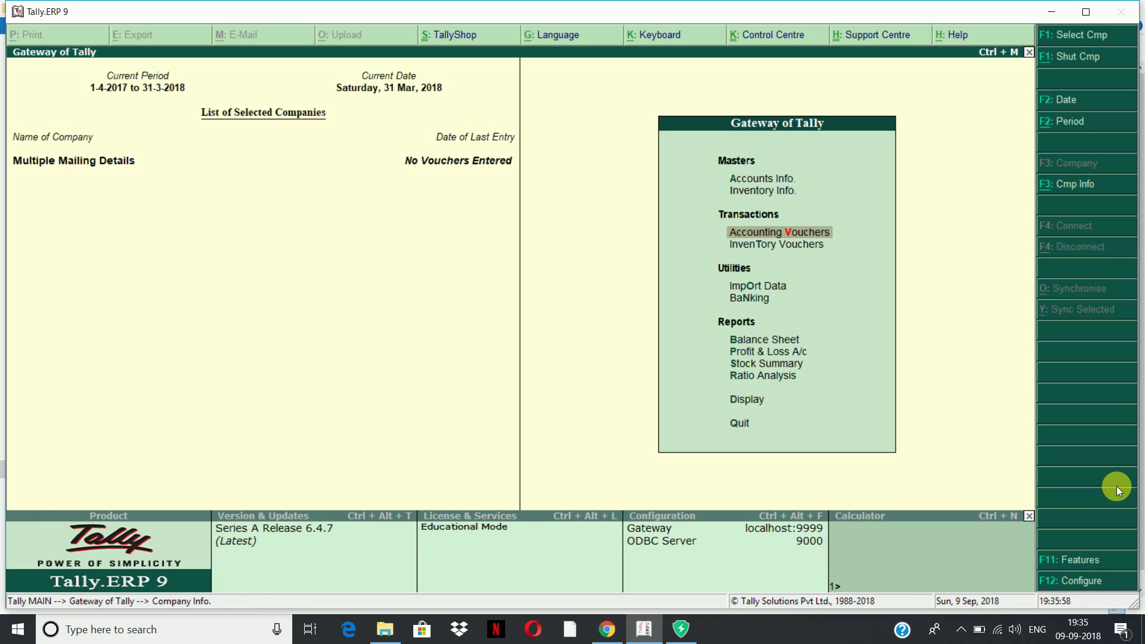
{"action": "key", "text": "F2"}
{"action": "key", "text": "Return"}
Set the period from 1-4-2018 to 31-3-2019 and begin a new sales voucher
{"action": "key", "text": "alt+F2"}
{"action": "type", "text": "1-4-2018"}
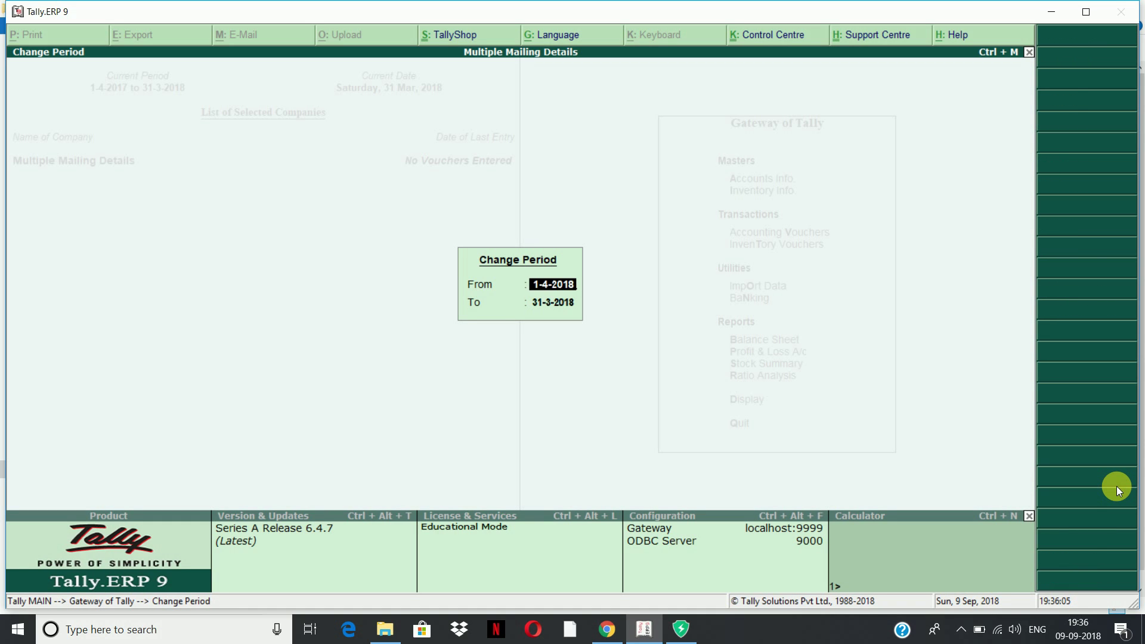
{"action": "key", "text": "Return"}
{"action": "type", "text": "31-3-2019"}
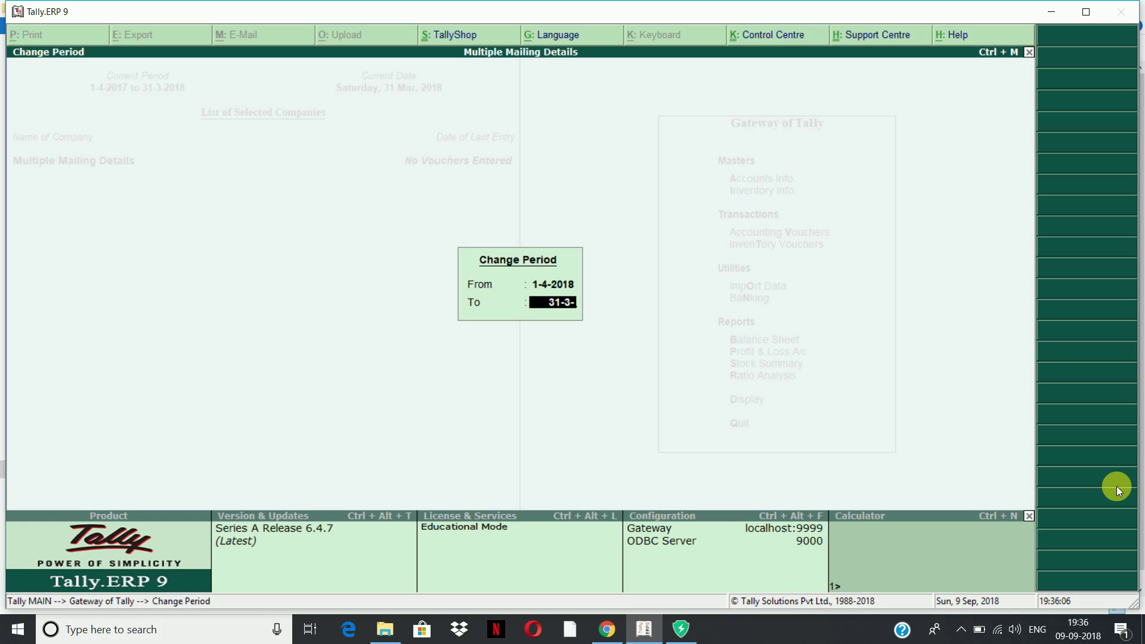
{"action": "key", "text": "Return"}
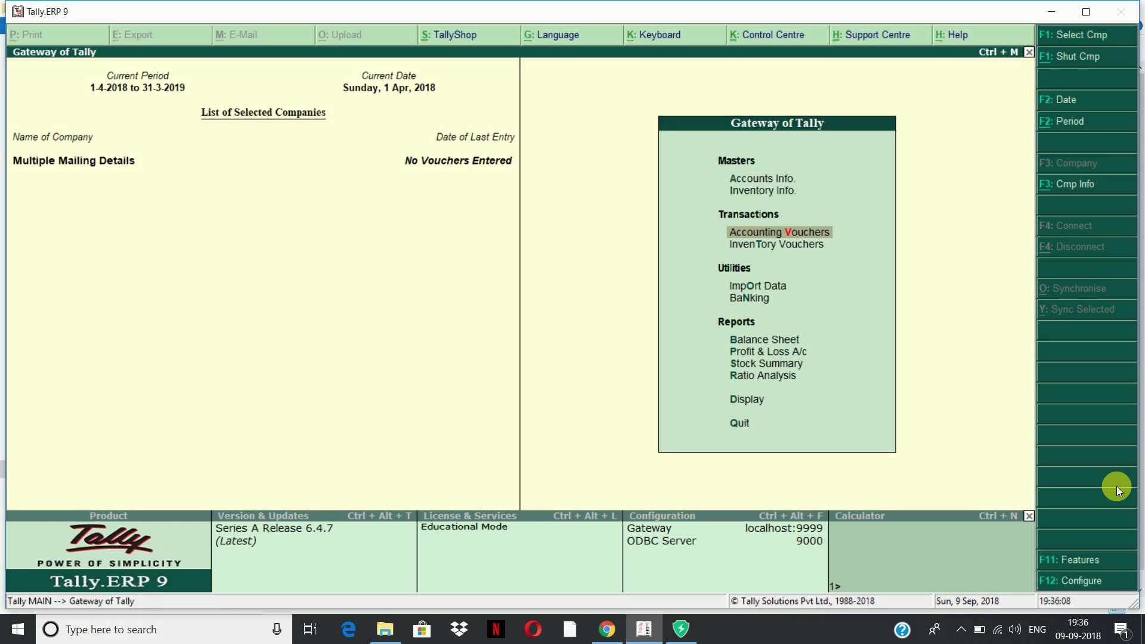
{"action": "key", "text": "Return"}
{"action": "key", "text": "F2"}
Date the voucher 1-4-2018 for Shakti Traders with Sales ledger and 10 Crockery Sets
{"action": "type", "text": "1-4-2018"}
{"action": "key", "text": "Return"}
{"action": "key", "text": "Return"}
{"action": "key", "text": "Return"}
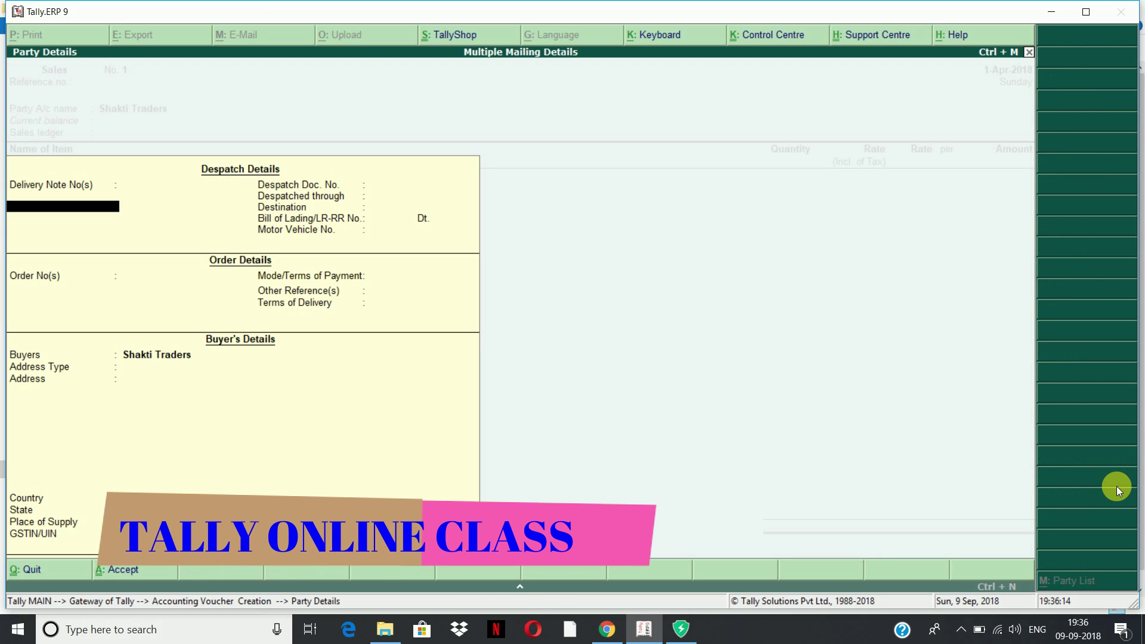
{"action": "key", "text": "ctrl+a"}
{"action": "key", "text": "Return"}
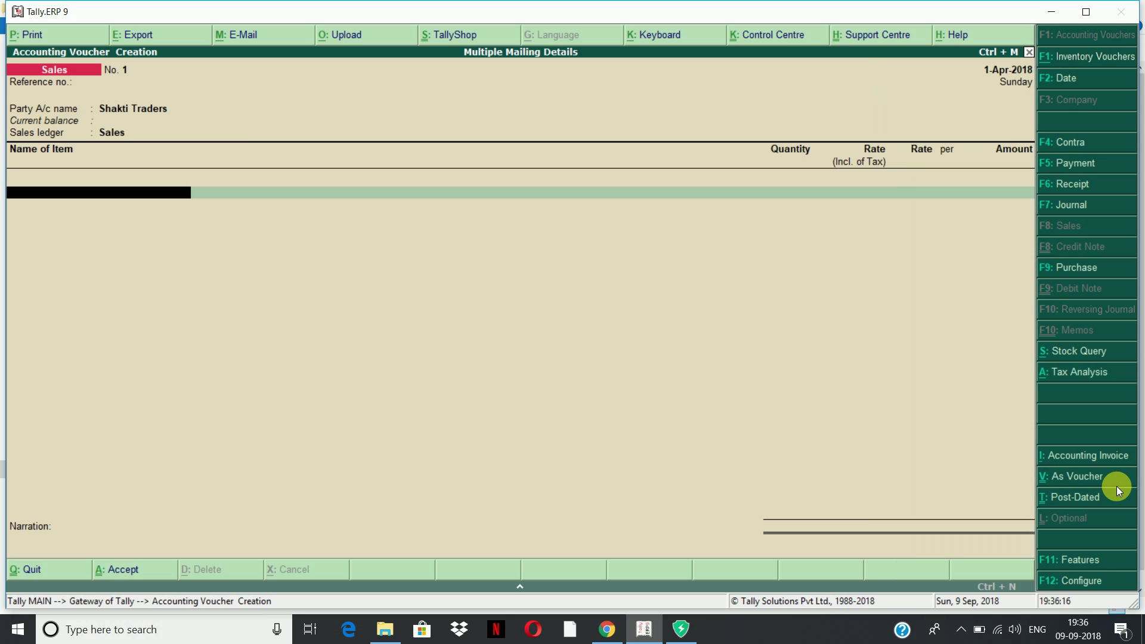
{"action": "key", "text": "Down"}
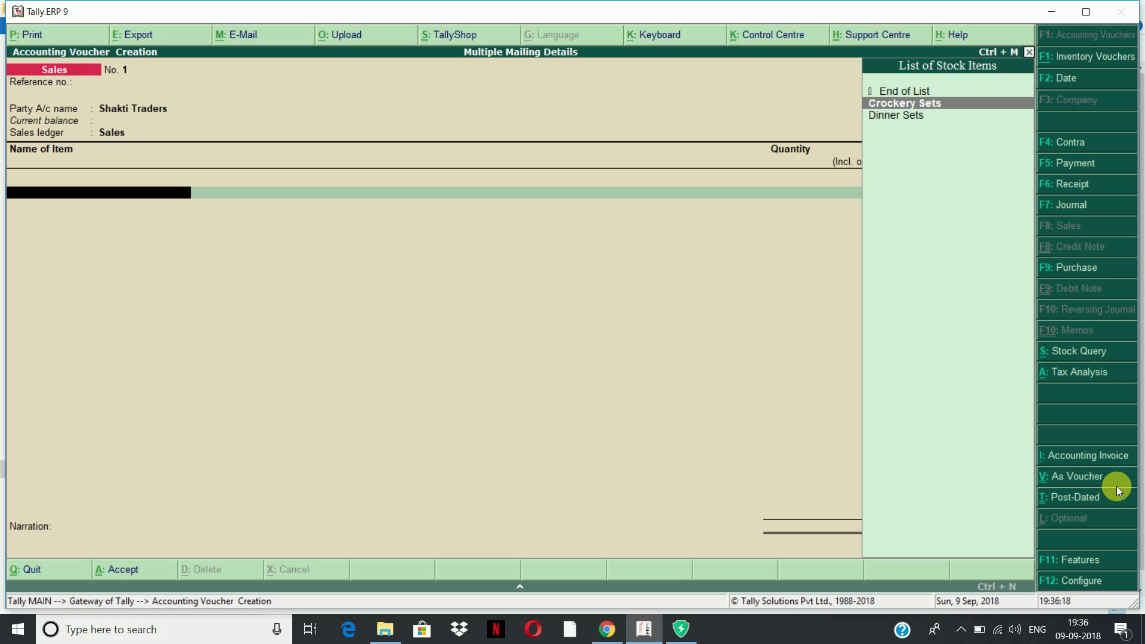
{"action": "key", "text": "Return"}
{"action": "type", "text": "10"}
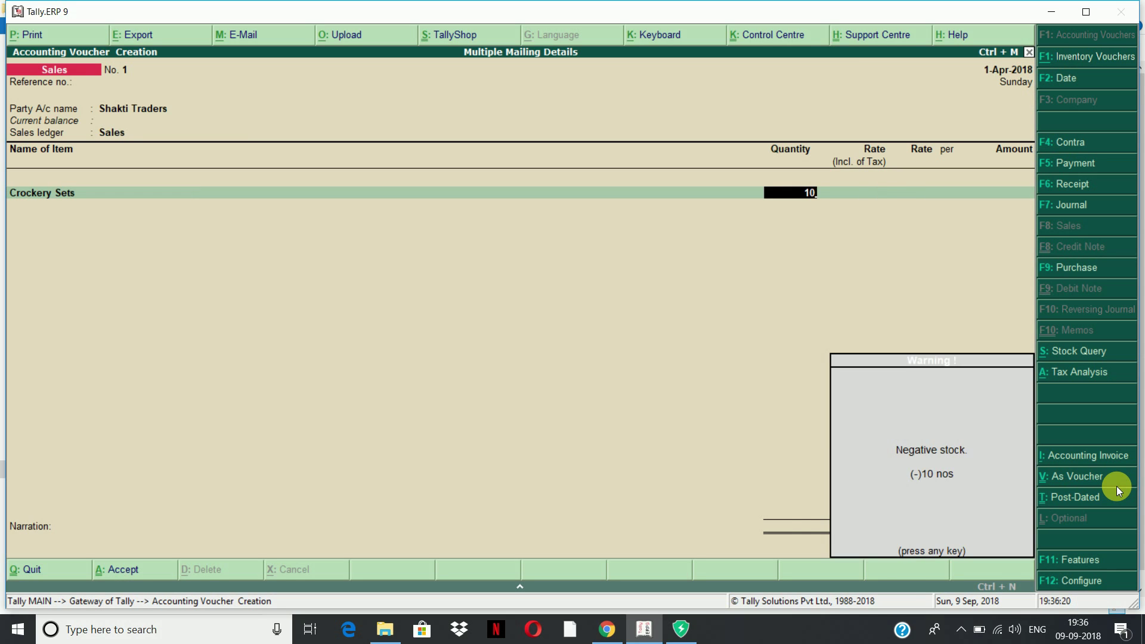
{"action": "key", "text": "Return"}
In F12 configuration, set 'Allow entry of rate inclusive of tax' to No
{"action": "key", "text": "F12"}
{"action": "key", "text": "Return"}
{"action": "key", "text": "Return"}
{"action": "key", "text": "Return"}
{"action": "key", "text": "Return"}
{"action": "key", "text": "Return"}
{"action": "key", "text": "Return"}
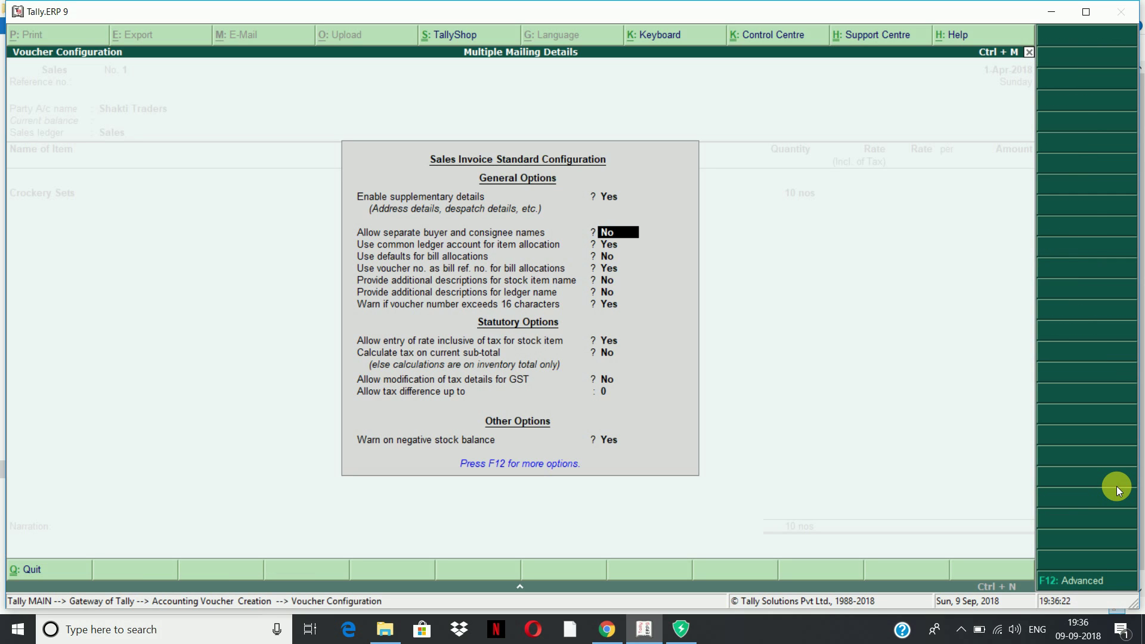
{"action": "key", "text": "Return"}
{"action": "key", "text": "Return"}
{"action": "type", "text": "n"}
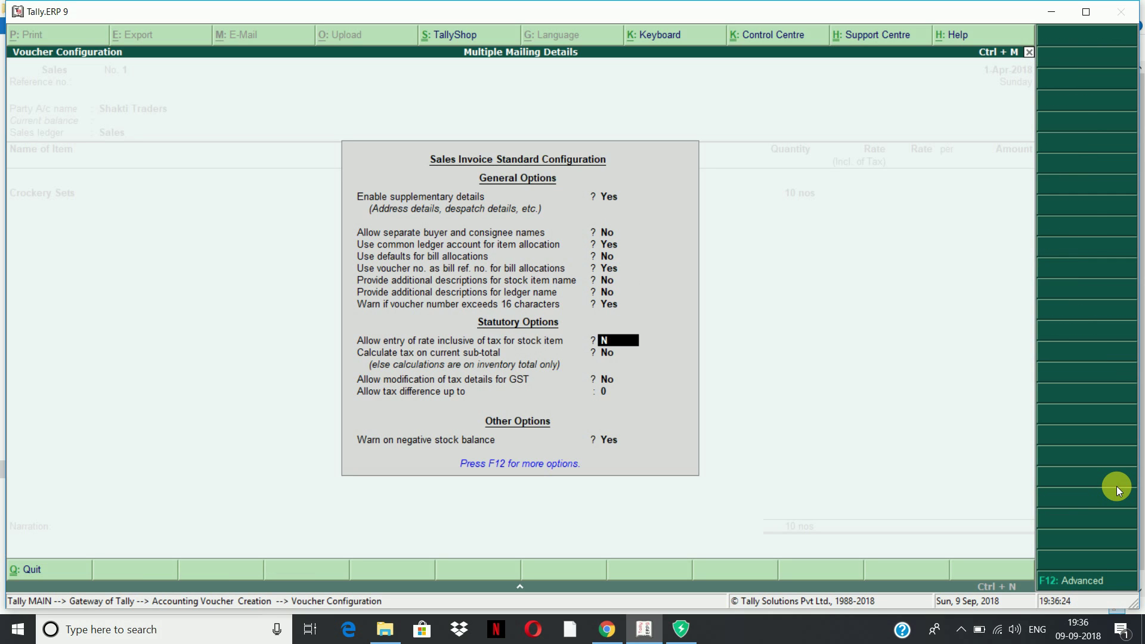
{"action": "key", "text": "Return"}
{"action": "key", "text": "Return"}
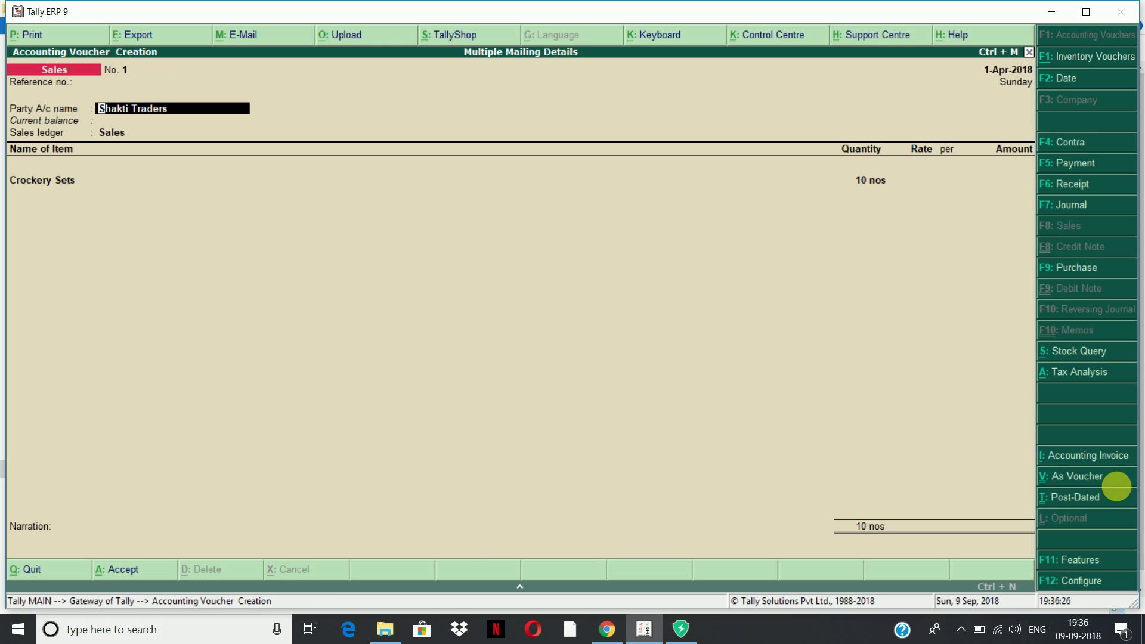
{"action": "key", "text": "Return"}
{"action": "key", "text": "Return"}
{"action": "key", "text": "Return"}
Price Crockery Sets at 5,000 and add 20 Dinner Sets at 2,500
{"action": "key", "text": "ctrl+a"}
{"action": "key", "text": "Return"}
{"action": "key", "text": "Return"}
{"action": "key", "text": "Return"}
{"action": "key", "text": "Return"}
{"action": "type", "text": "5,000"}
{"action": "key", "text": "Return"}
{"action": "key", "text": "Return"}
{"action": "key", "text": "Return"}
{"action": "type", "text": "Di"}
{"action": "key", "text": "Return"}
{"action": "type", "text": "250"}
{"action": "key", "text": "Return"}
{"action": "key", "text": "Return"}
{"action": "type", "text": "2500"}
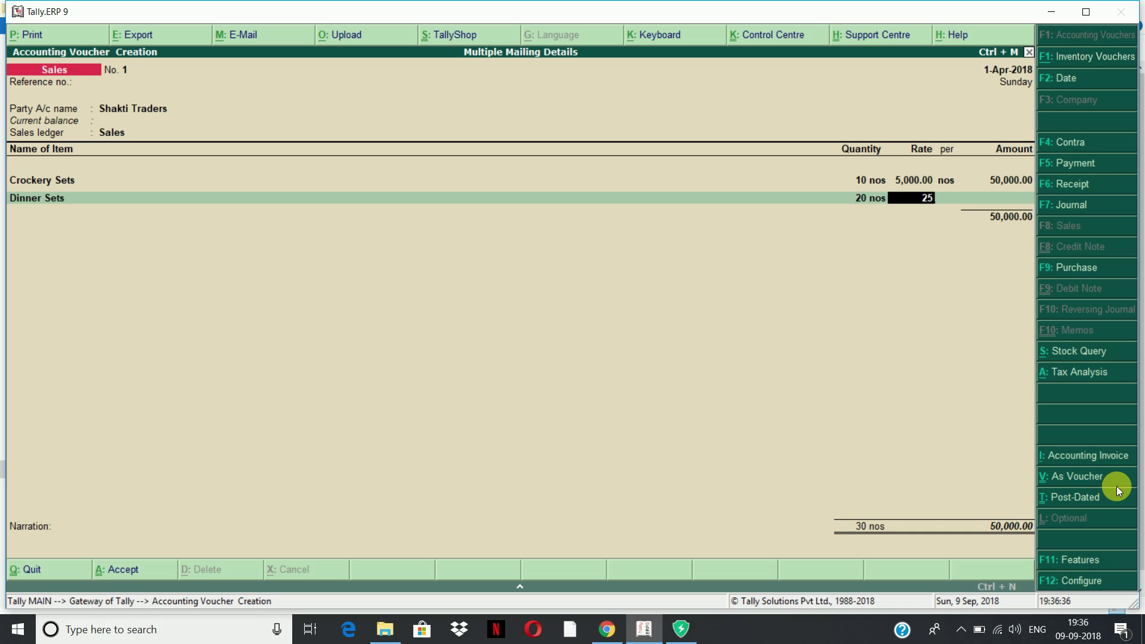
{"action": "key", "text": "Return"}
{"action": "key", "text": "Return"}
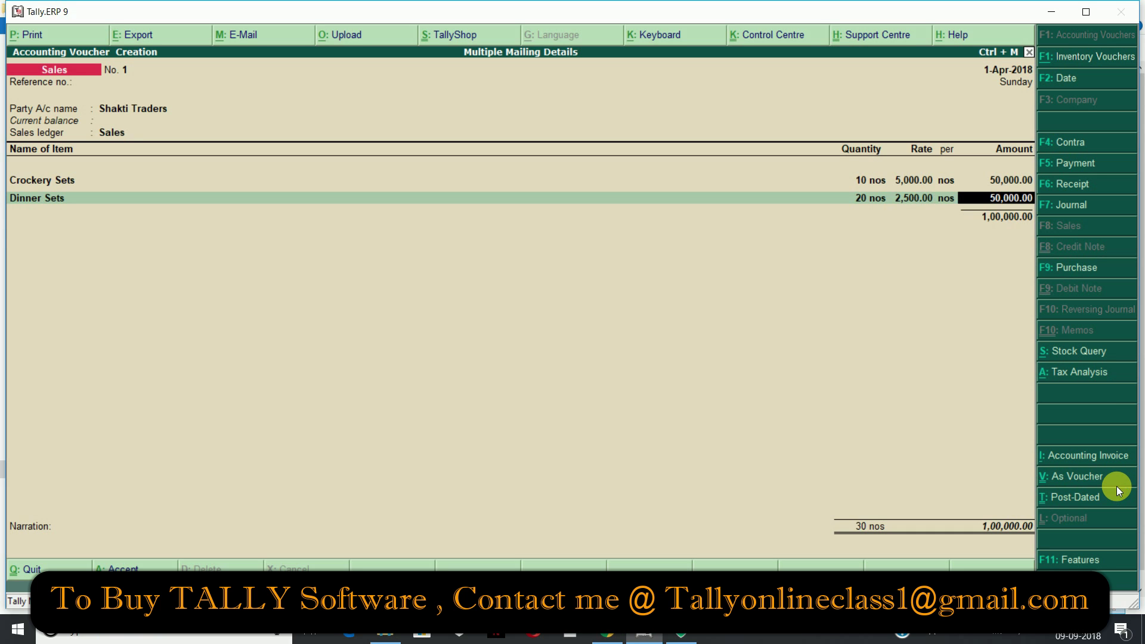
Add Cgst and Sgst ledgers of 6,000 each, bringing the total to 1,12,000
{"action": "key", "text": "Return"}
{"action": "type", "text": "Cgst"}
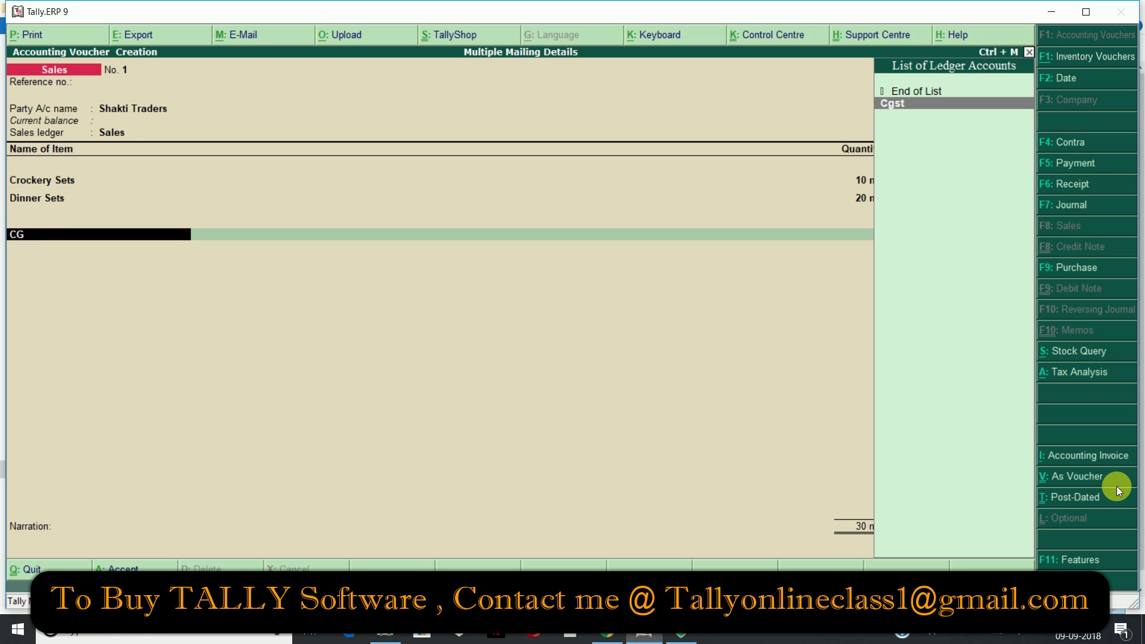
{"action": "key", "text": "Return"}
{"action": "key", "text": "Return"}
{"action": "type", "text": "Sgst"}
{"action": "key", "text": "Return"}
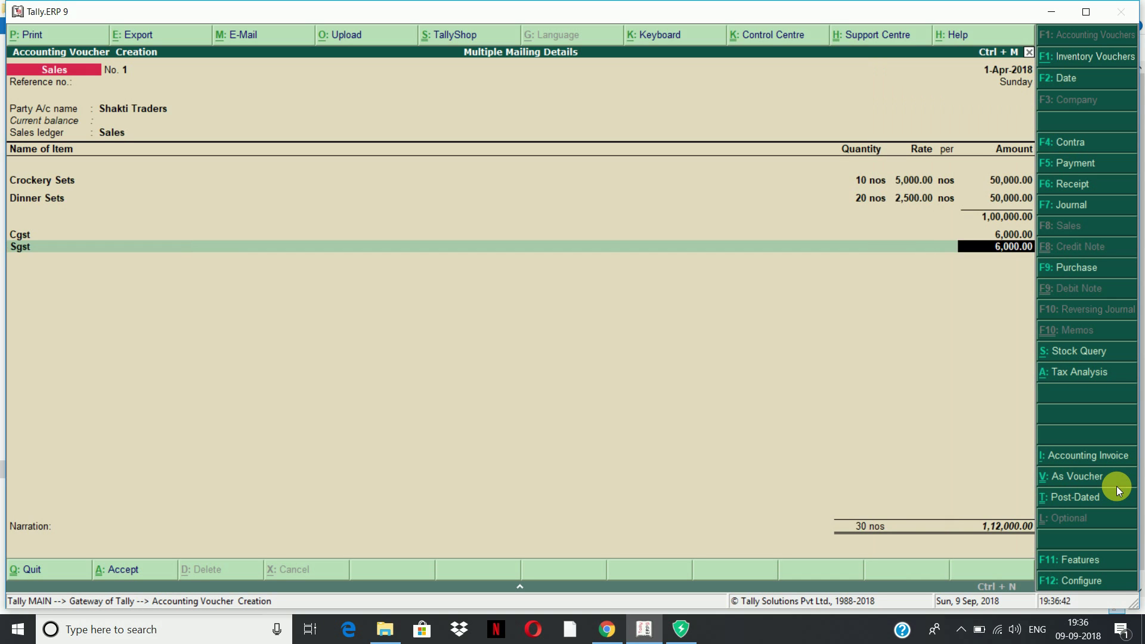
{"action": "key", "text": "Return"}
{"action": "key", "text": "Return"}
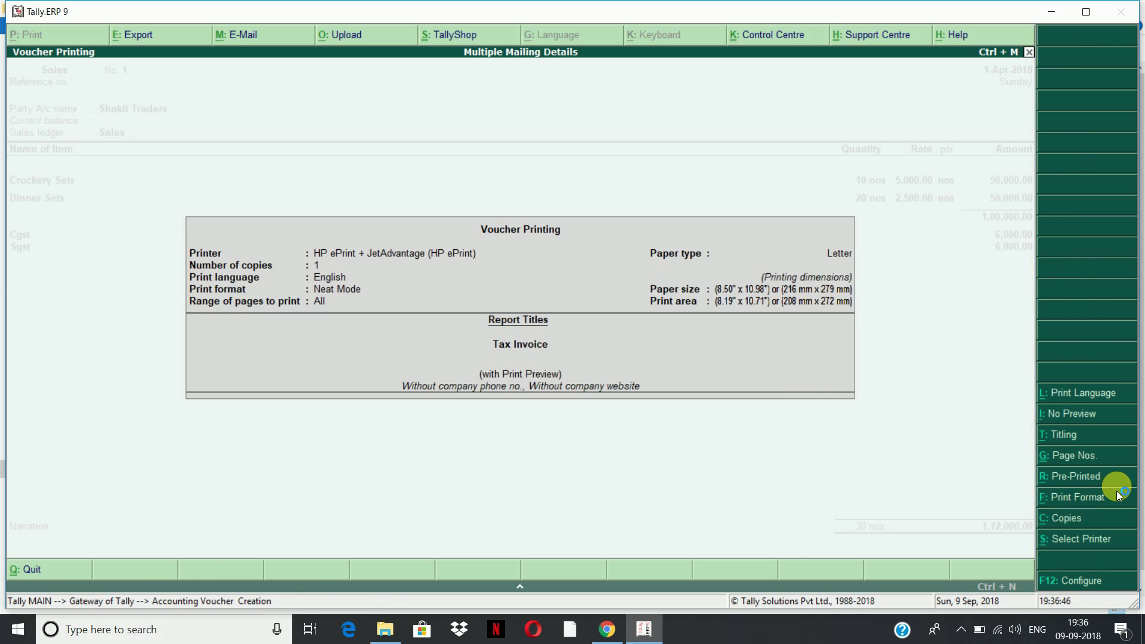
{"action": "key", "text": "ctrl+a"}
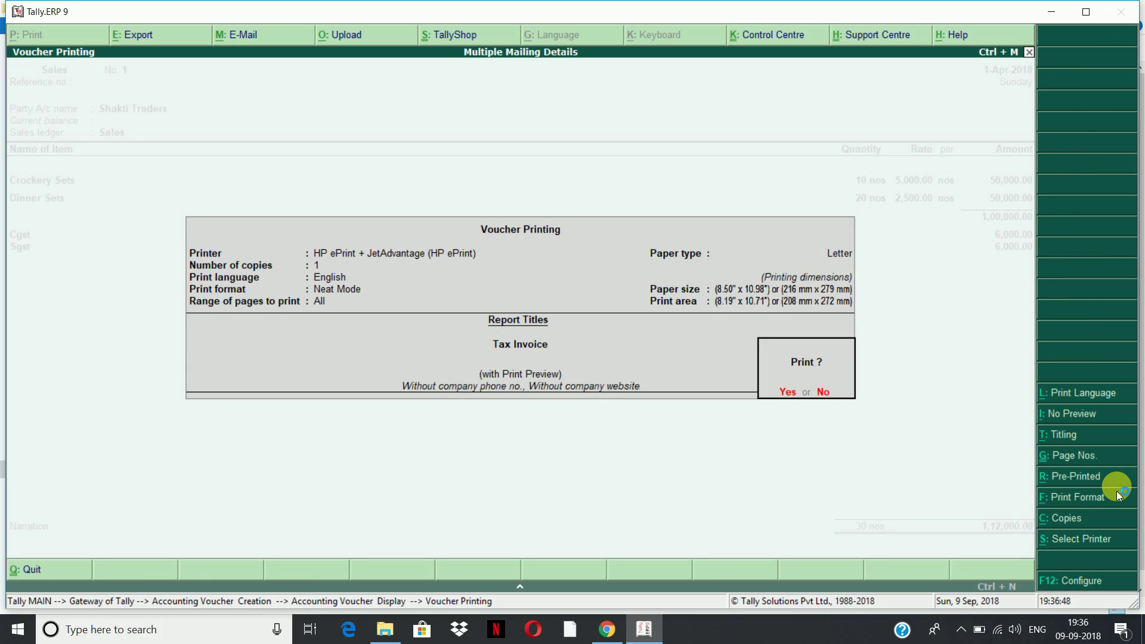
{"action": "key", "text": "Return"}
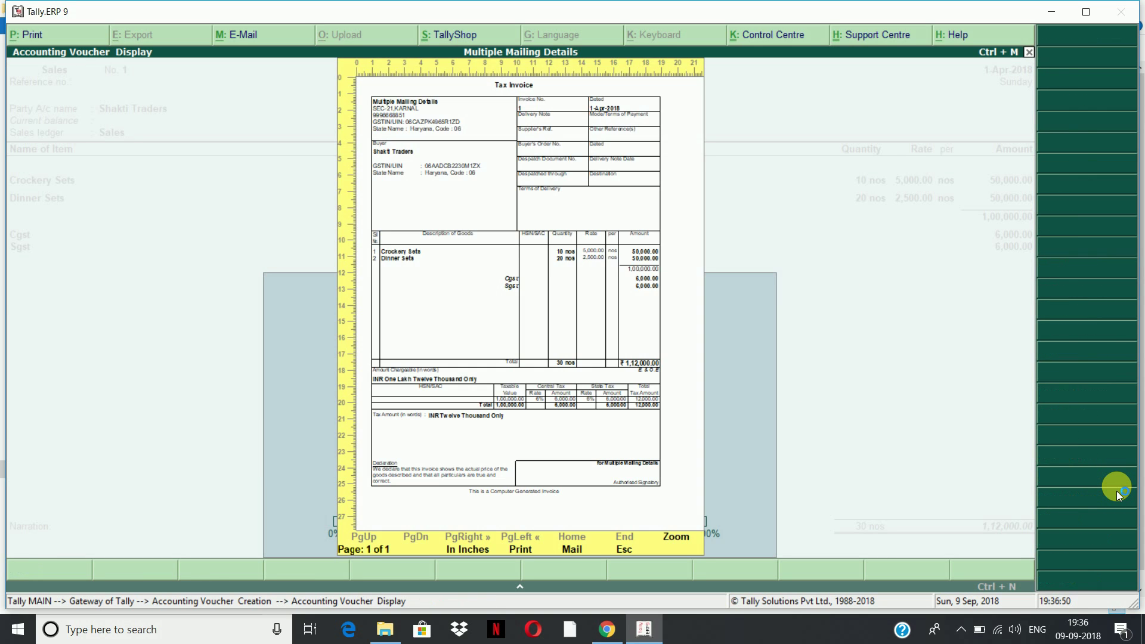
{"action": "key", "text": "alt+z"}
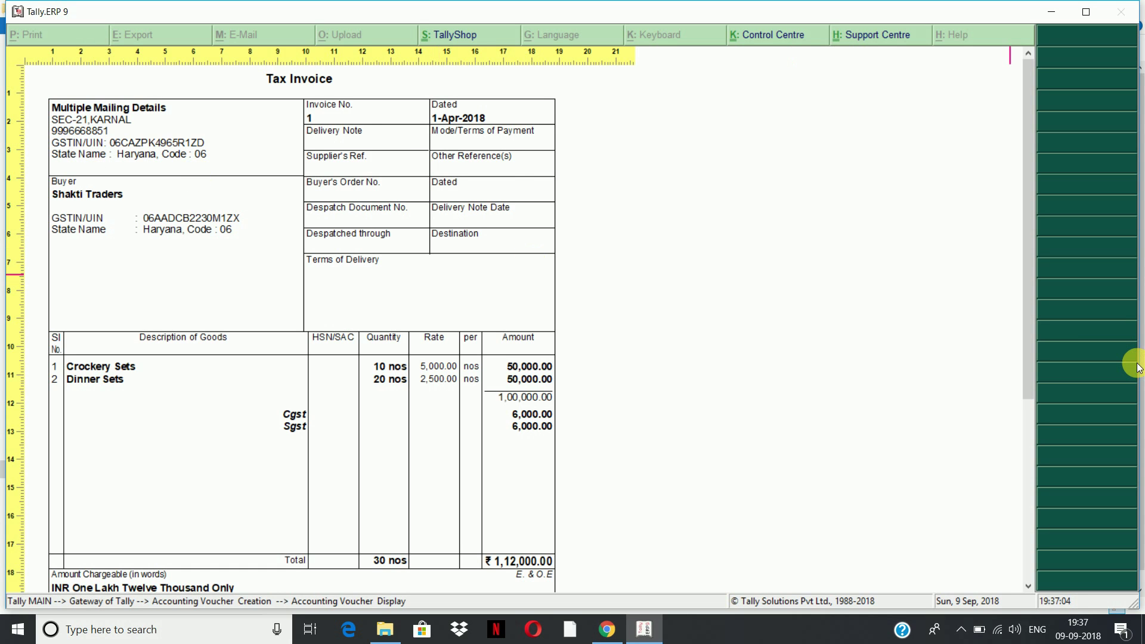
{"action": "key", "text": "alt+z"}
{"action": "key", "text": "Escape"}
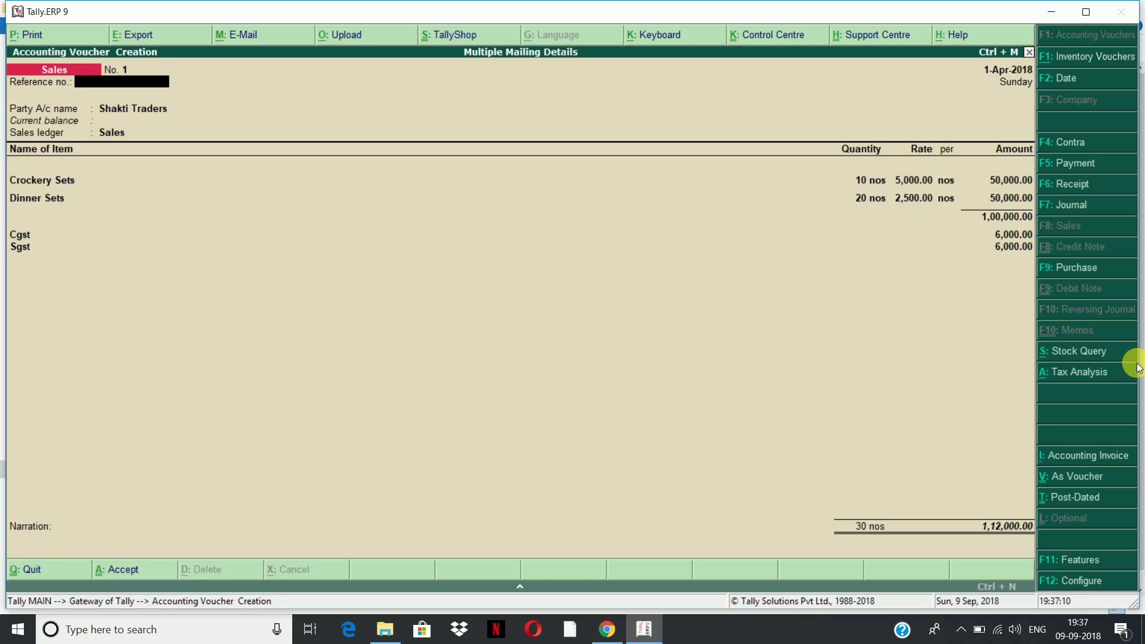
{"action": "key", "text": "alt+p"}
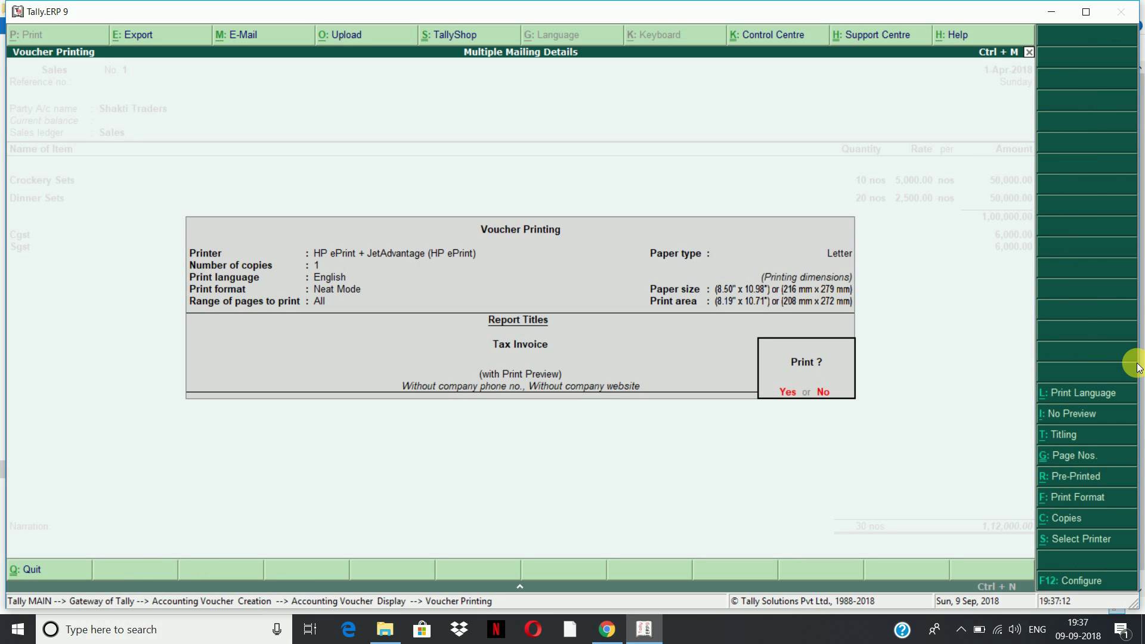
Set Titling's Company Address to Print to ABC & CO. and preview the invoice
{"action": "left_click", "coordinate": [1062, 433]}
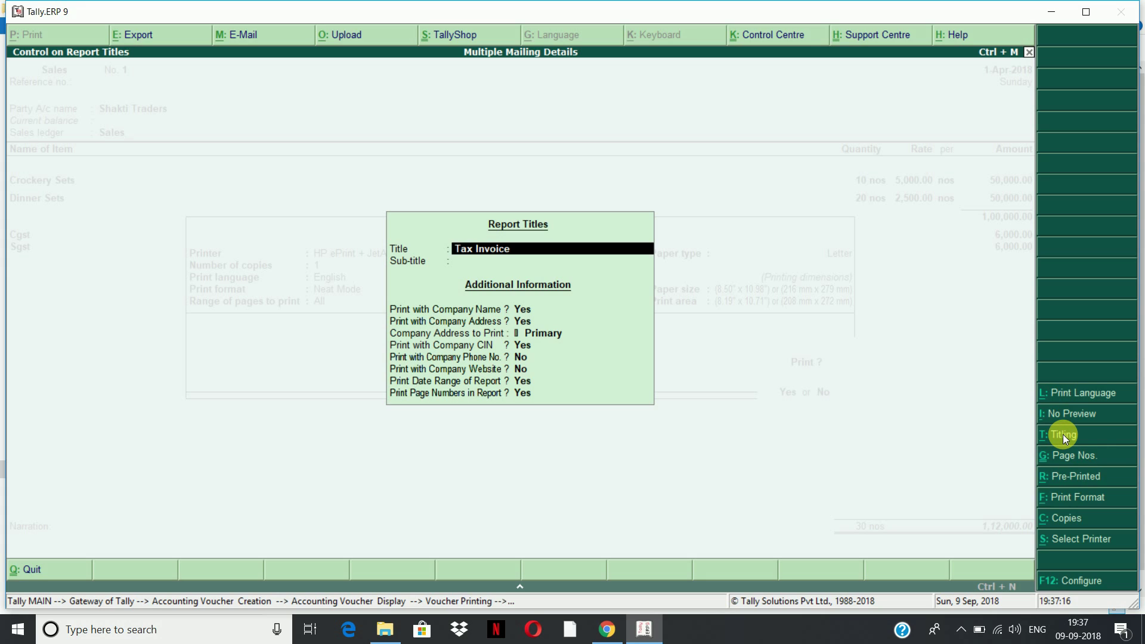
{"action": "key", "text": "Return"}
{"action": "key", "text": "Return"}
{"action": "key", "text": "Return"}
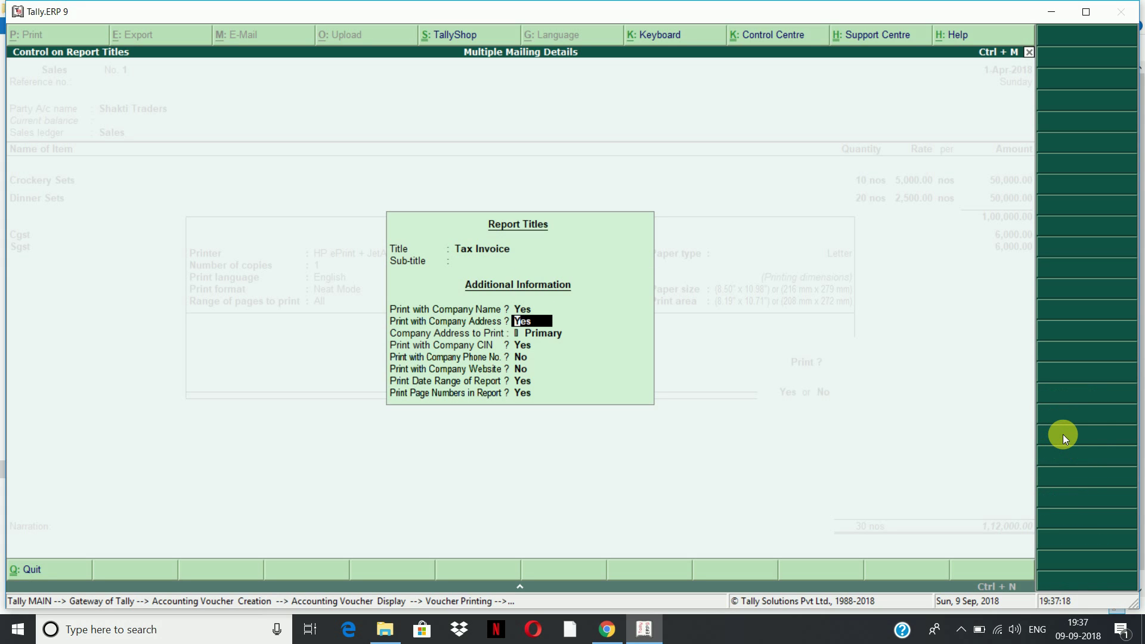
{"action": "key", "text": "Return"}
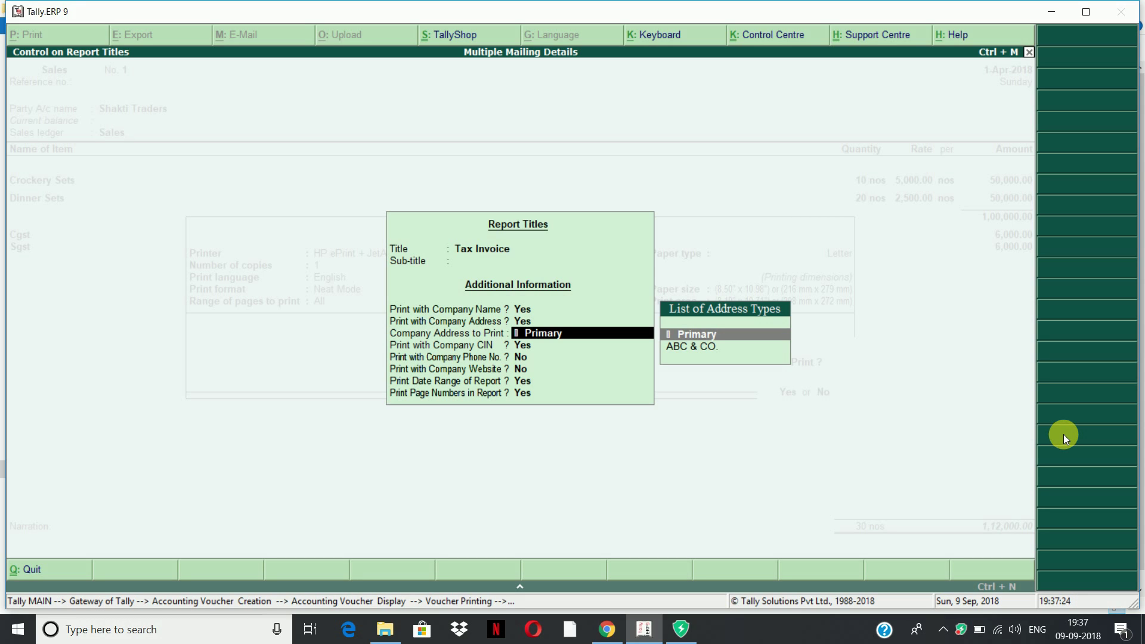
{"action": "key", "text": "Down"}
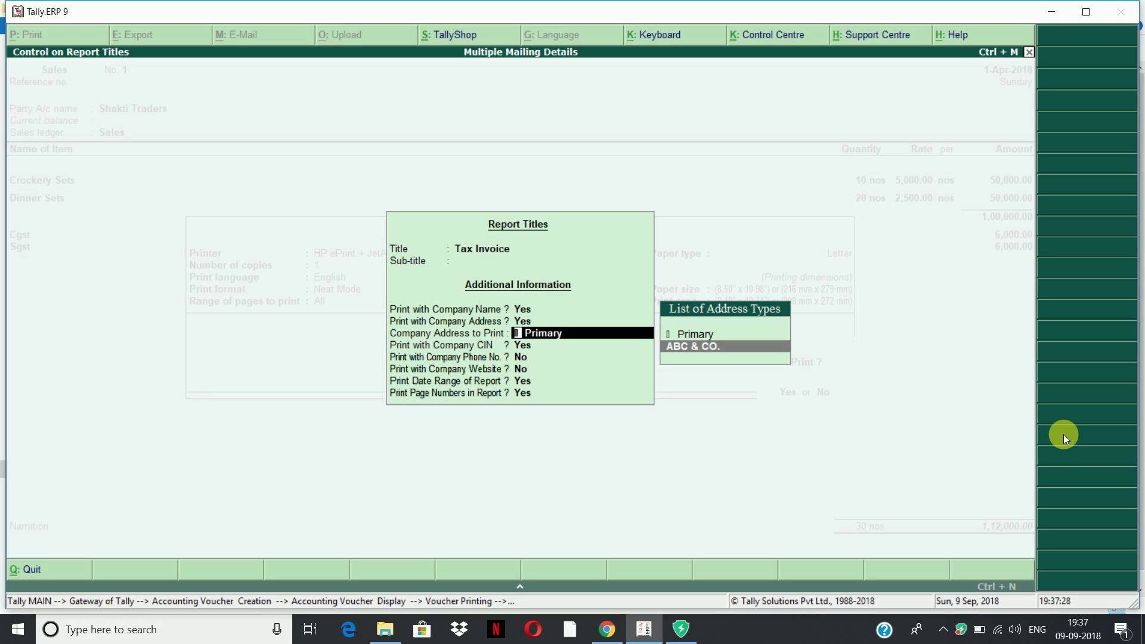
{"action": "key", "text": "Return"}
{"action": "key", "text": "Return"}
{"action": "key", "text": "Return"}
{"action": "key", "text": "Return"}
{"action": "key", "text": "Return"}
{"action": "key", "text": "Return"}
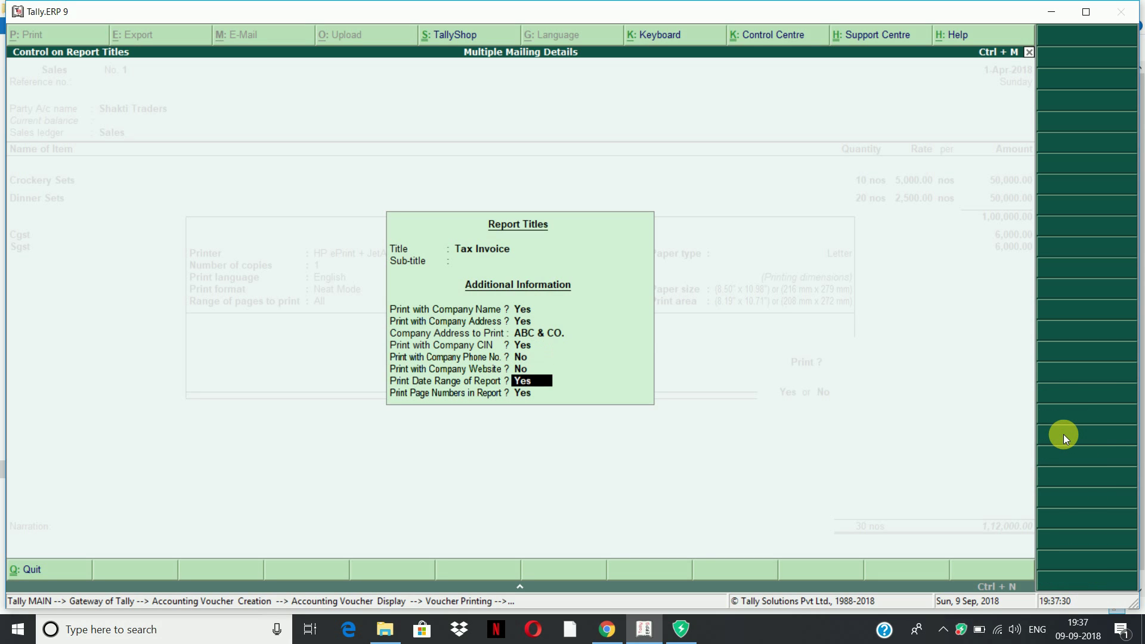
{"action": "key", "text": "Return"}
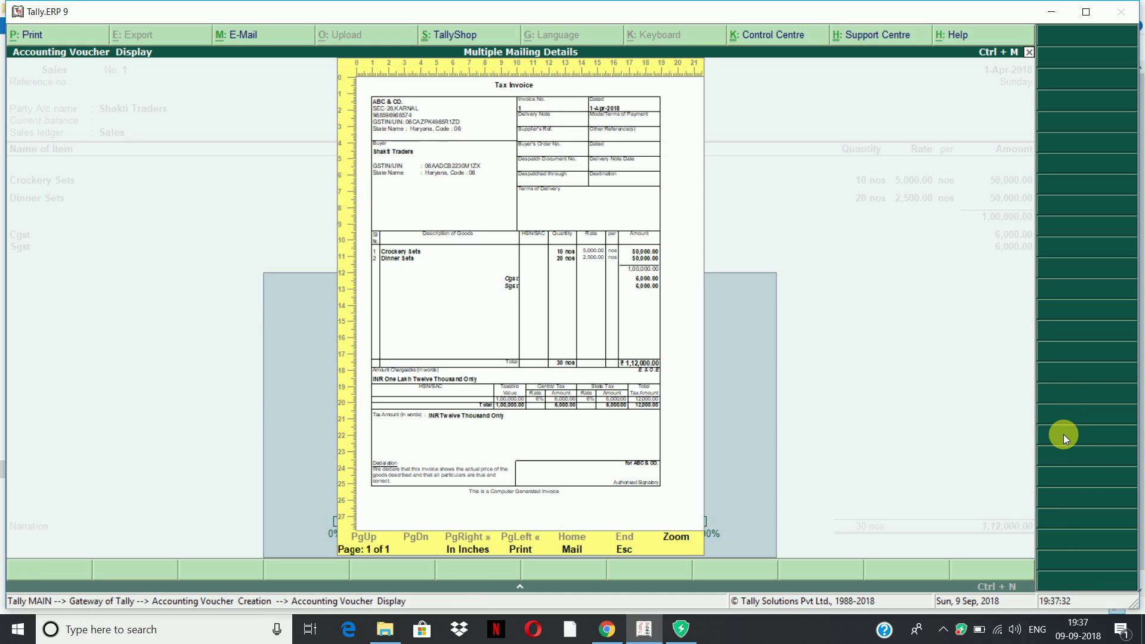
{"action": "key", "text": "Return"}
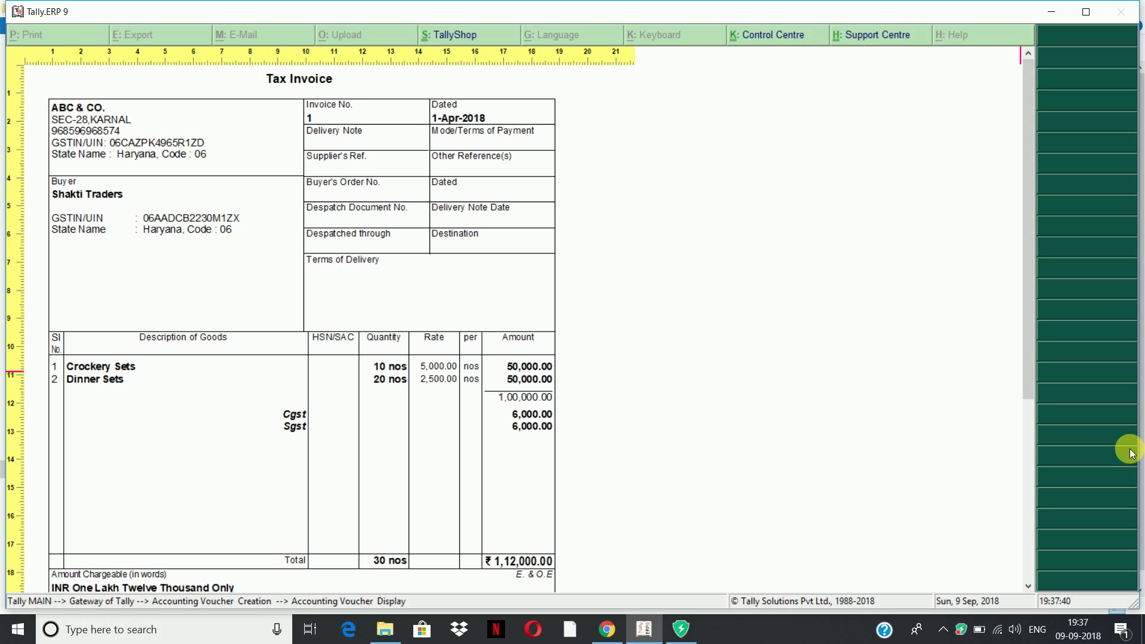
Close the preview and save sales voucher No. 1 for Shakti Traders
{"action": "key", "text": "Escape"}
{"action": "key", "text": "Escape"}
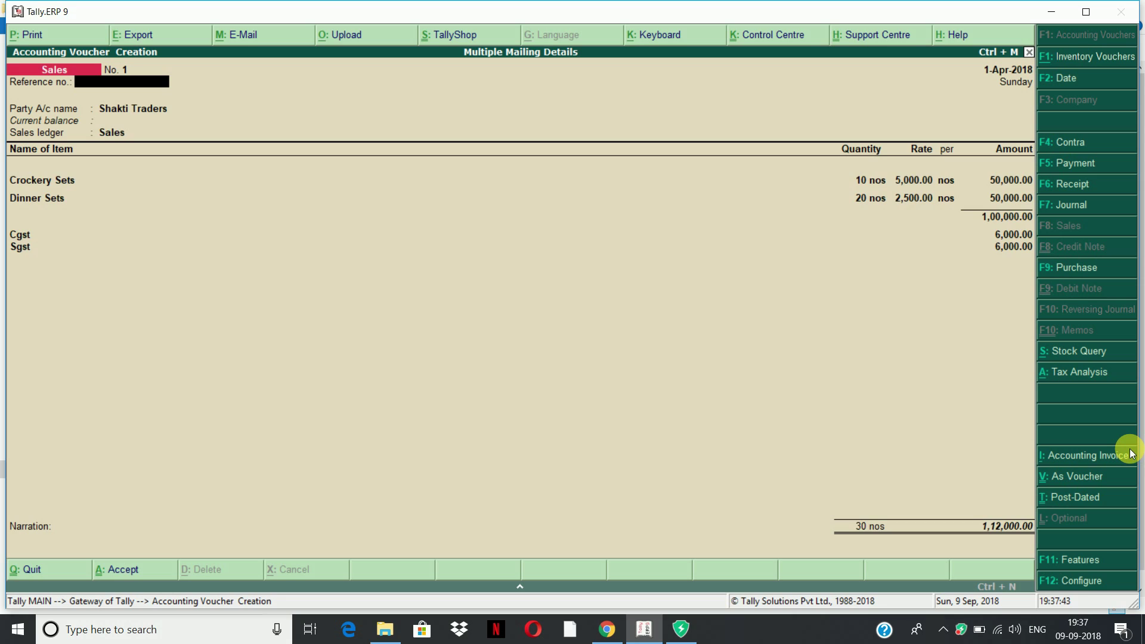
{"action": "key", "text": "ctrl+a"}
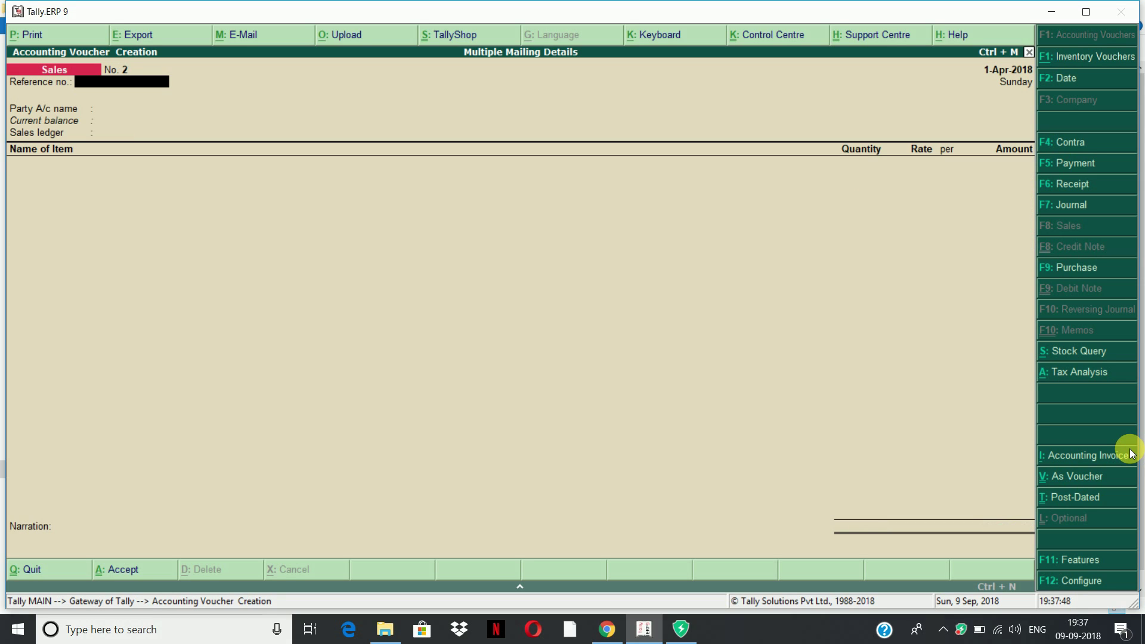